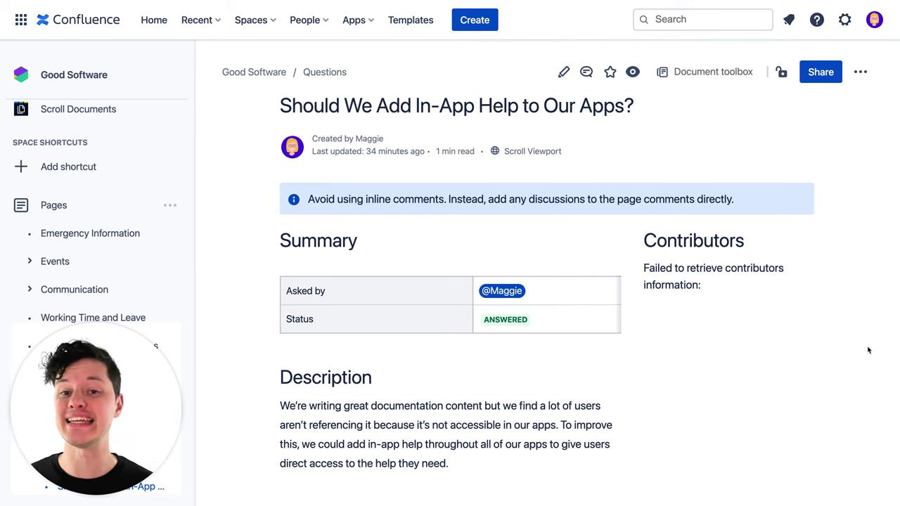
- Review the in-app help question page, including its summary, description, answer, decisions and comment discussion
scroll(869, 350, down, 5)
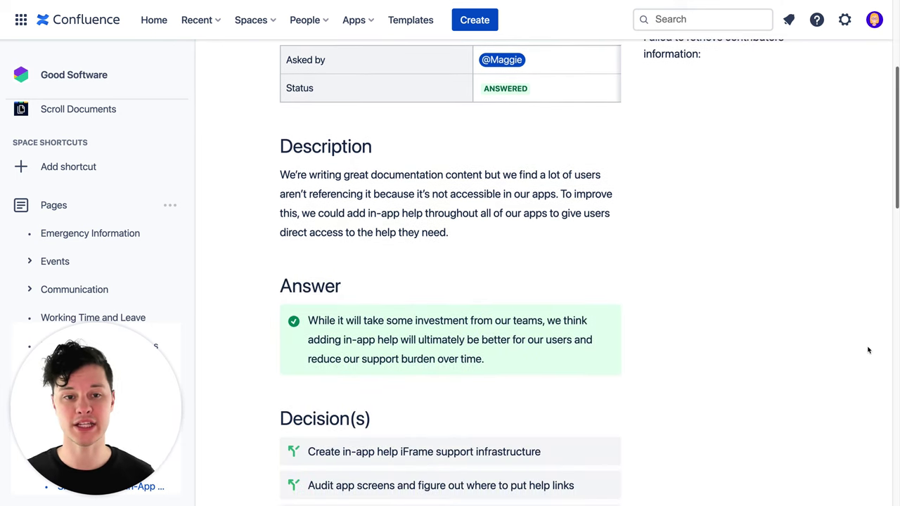
scroll(868, 350, down, 3)
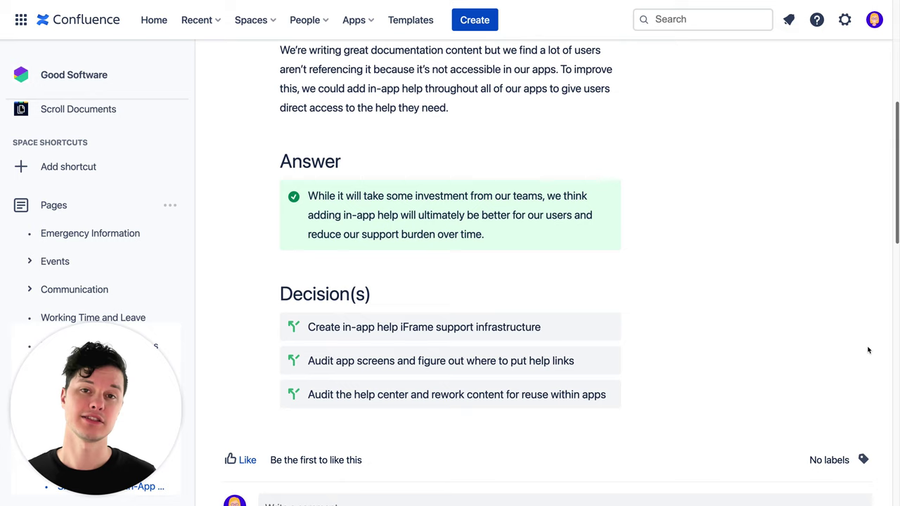
scroll(868, 350, down, 5)
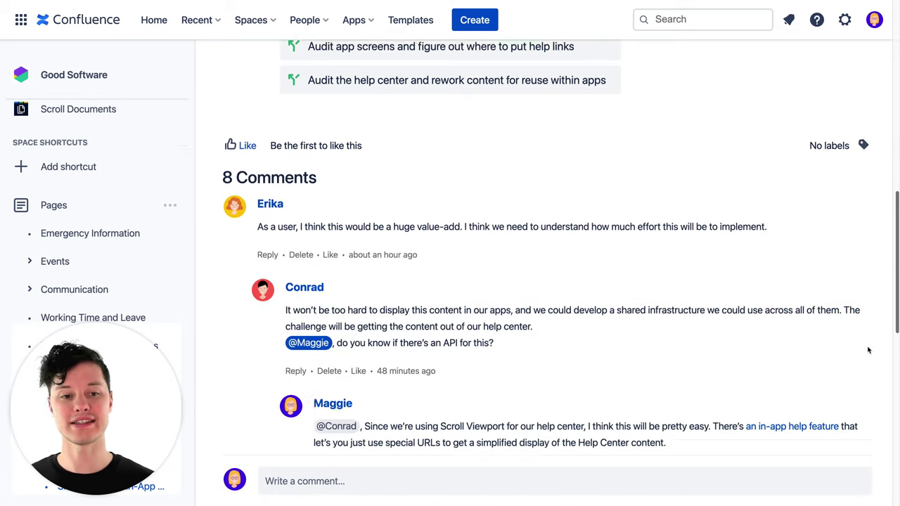
scroll(869, 350, down, 7)
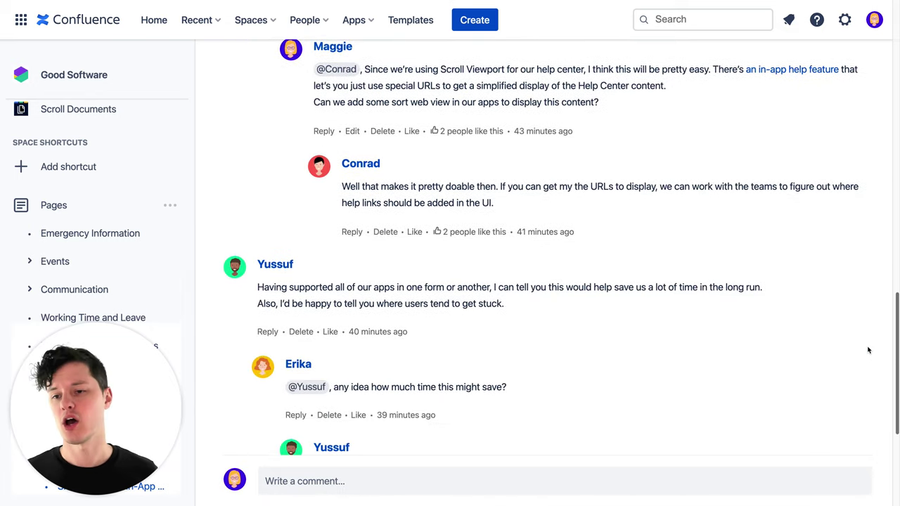
scroll(868, 350, down, 1)
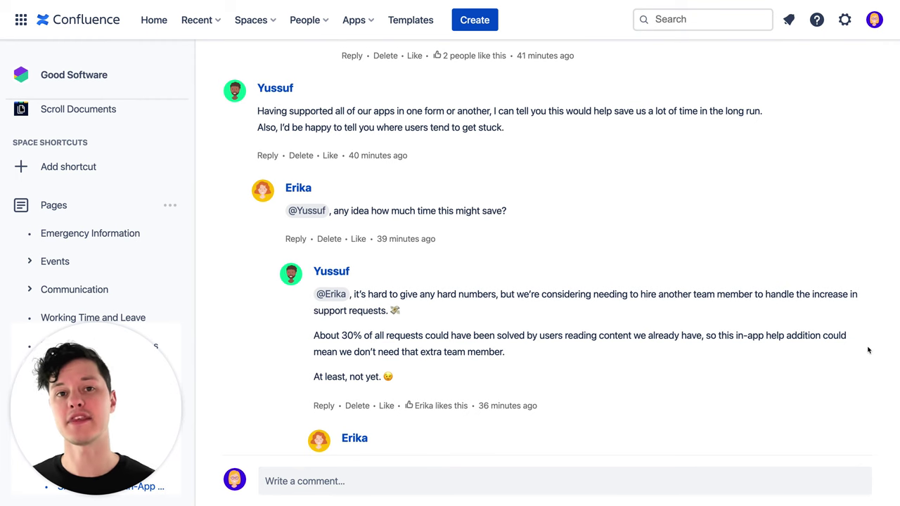
scroll(868, 350, up, 15)
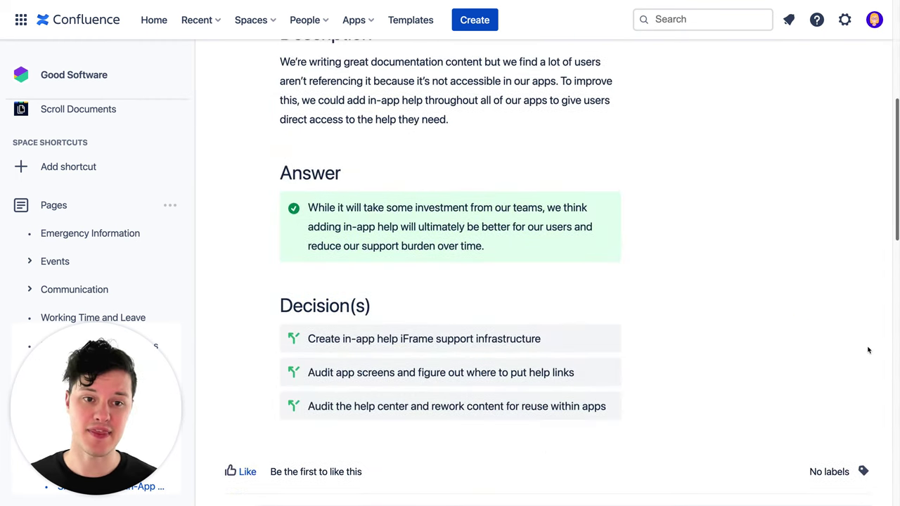
scroll(817, 335, up, 2)
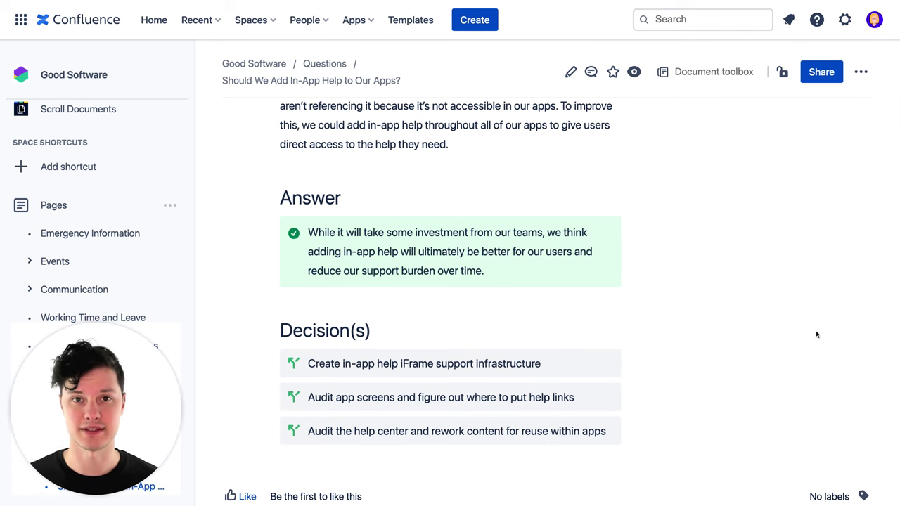
scroll(816, 334, up, 5)
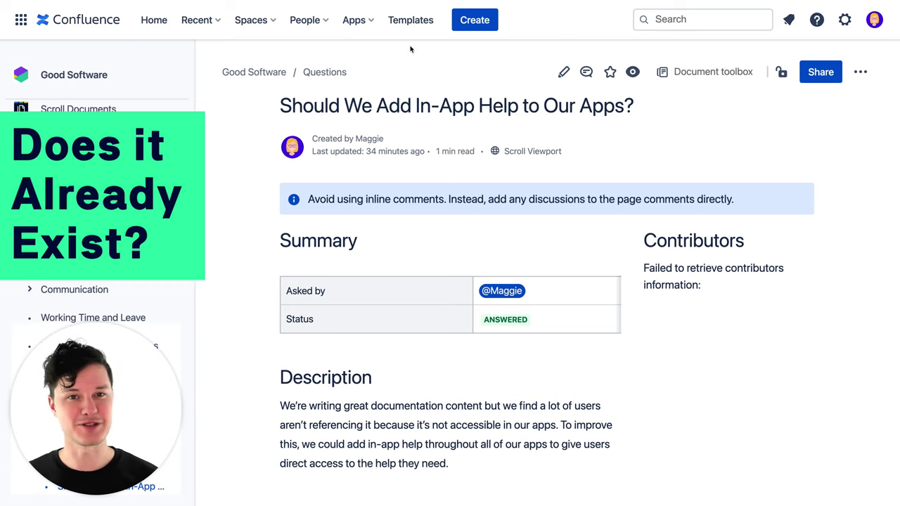
- Search the template library for "question" and for "dec" to check for an existing template, clearing the search at the end
click(410, 23)
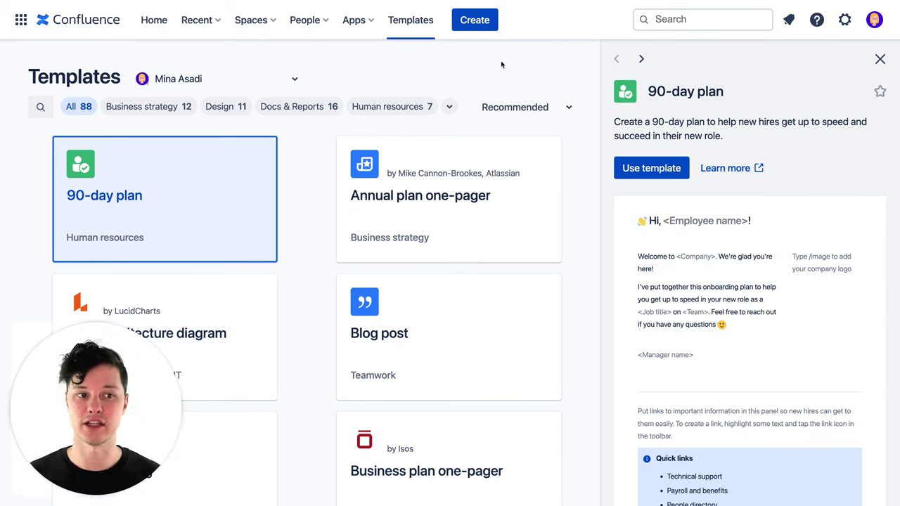
click(40, 106)
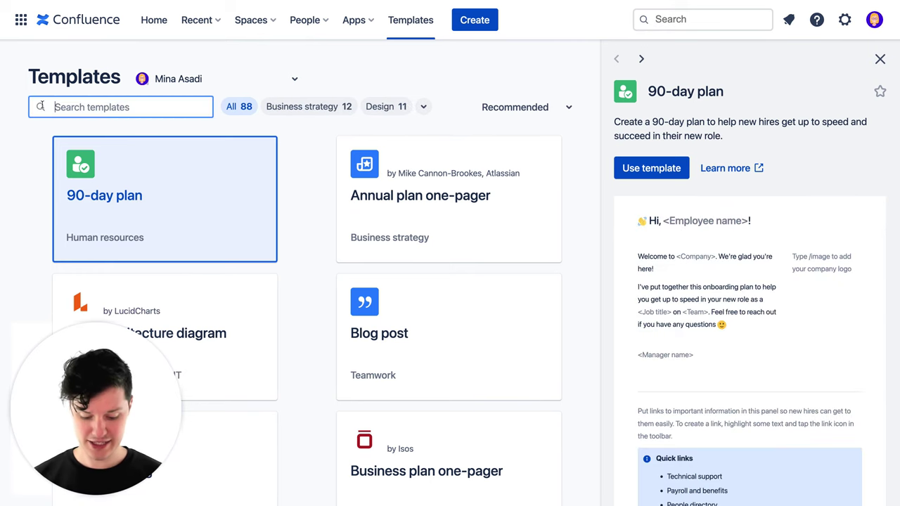
text(question)
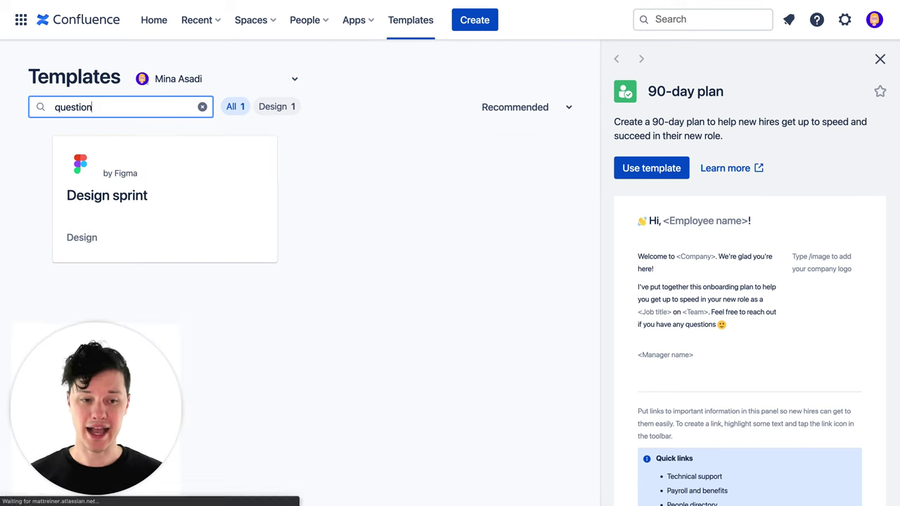
key(ctrl+a)
text(dec)
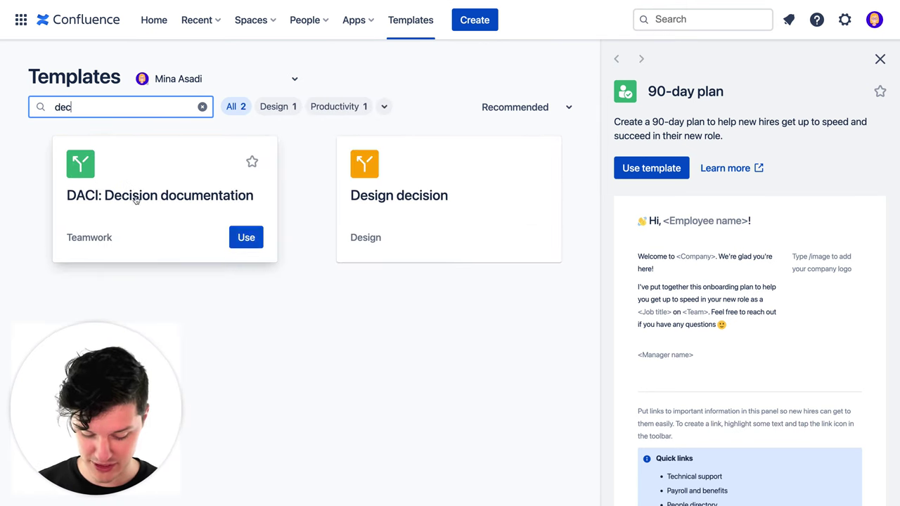
click(203, 108)
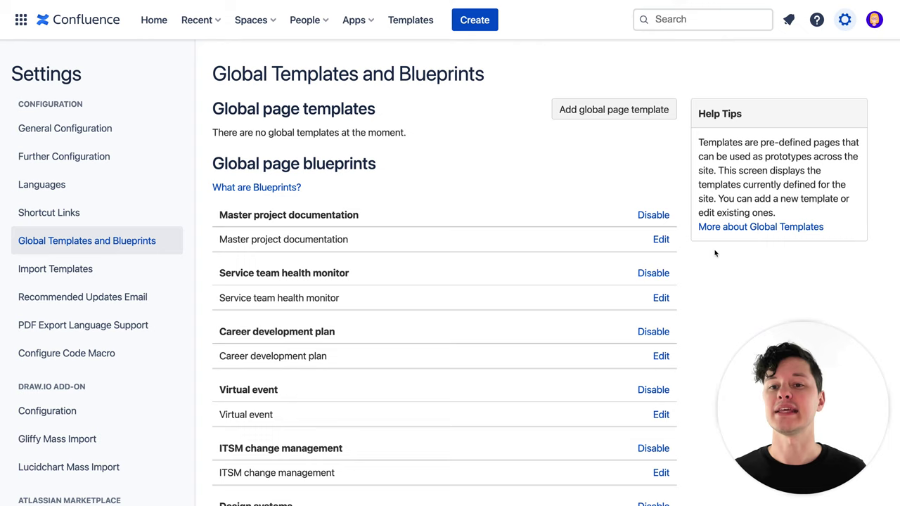
- Create a new global page template and insert a two-column layout with a narrower right sidebar
click(624, 116)
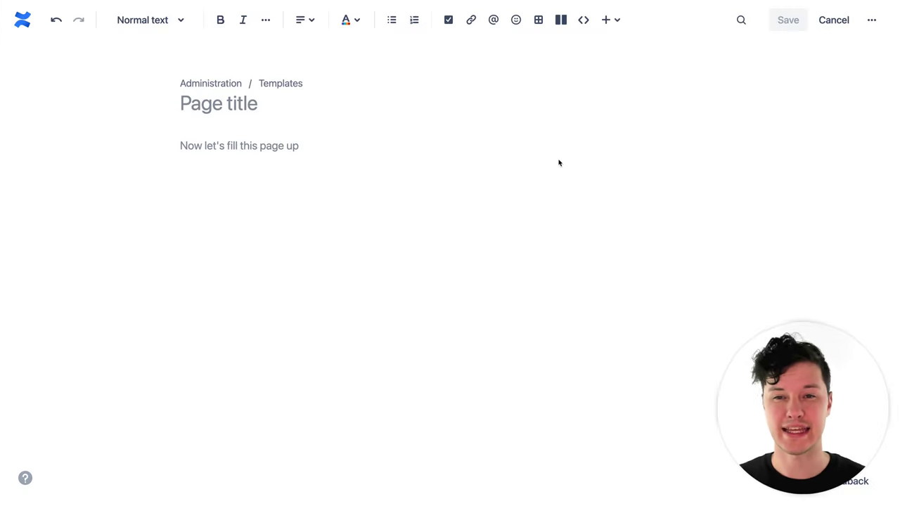
click(560, 20)
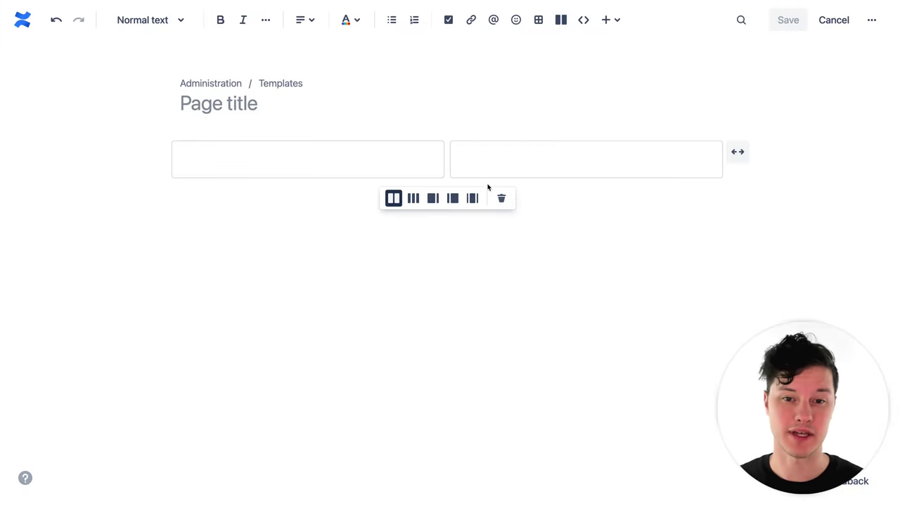
click(432, 198)
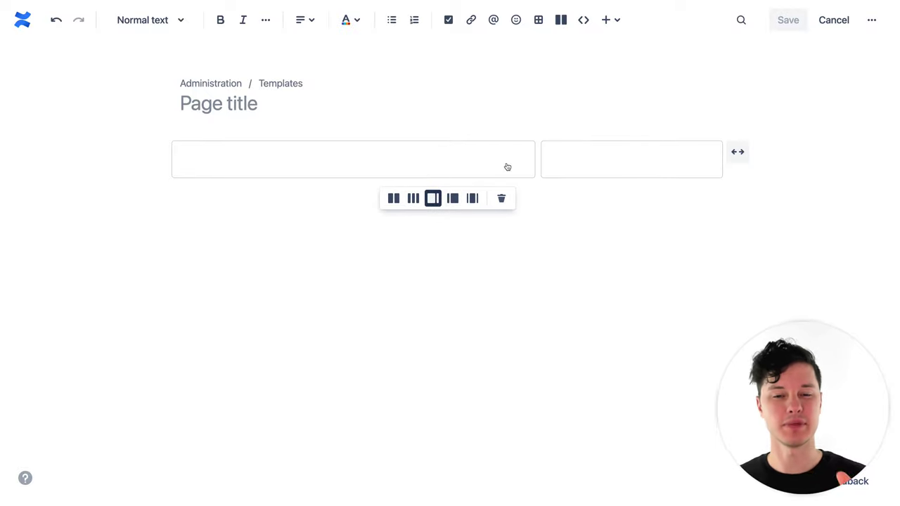
- Insert a Page Properties macro into the wide main column of the layout
click(429, 150)
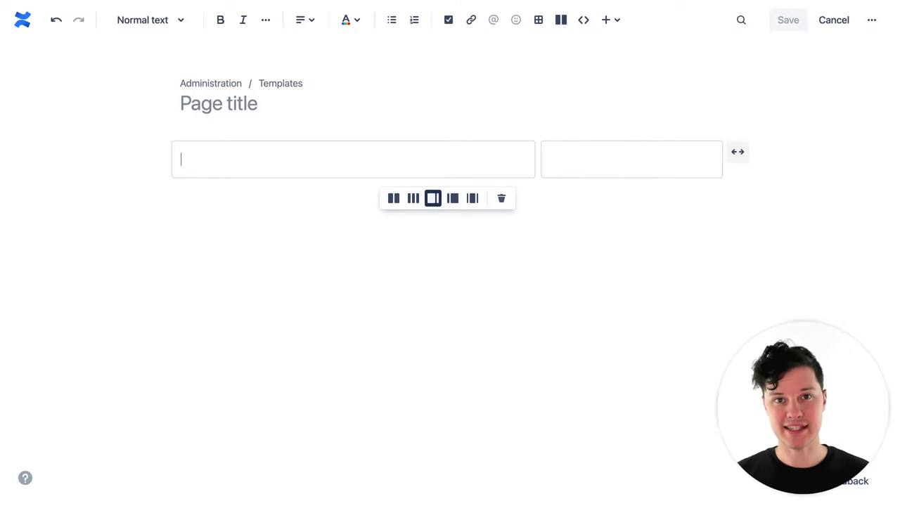
text(/page p)
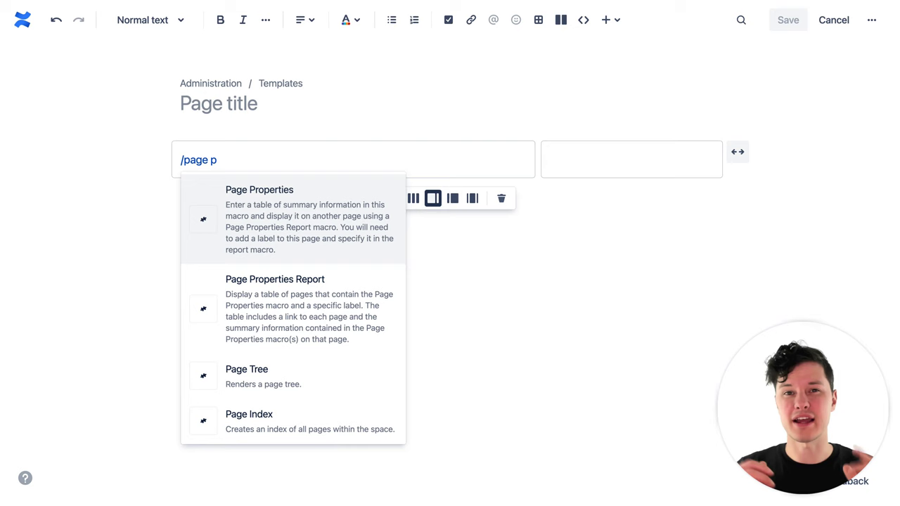
click(333, 223)
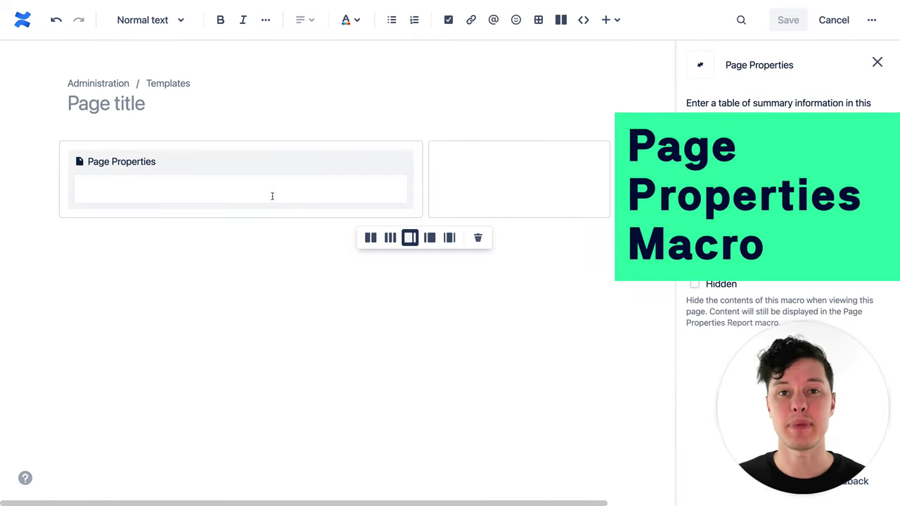
- Insert a table inside the Page Properties macro, with the header column enabled and the header row disabled
click(538, 19)
click(253, 312)
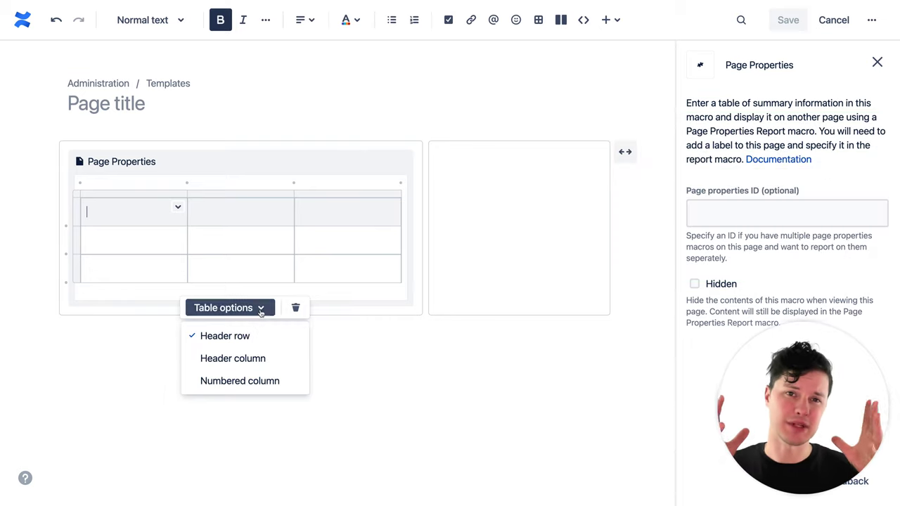
click(267, 358)
click(229, 308)
click(257, 337)
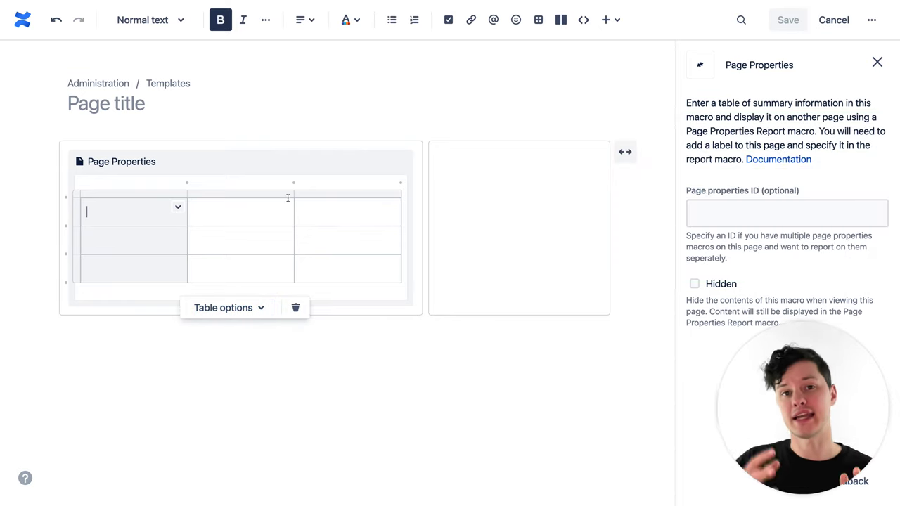
- Remove the first row and the last column so the Page Properties table is two by two
click(385, 206)
click(393, 208)
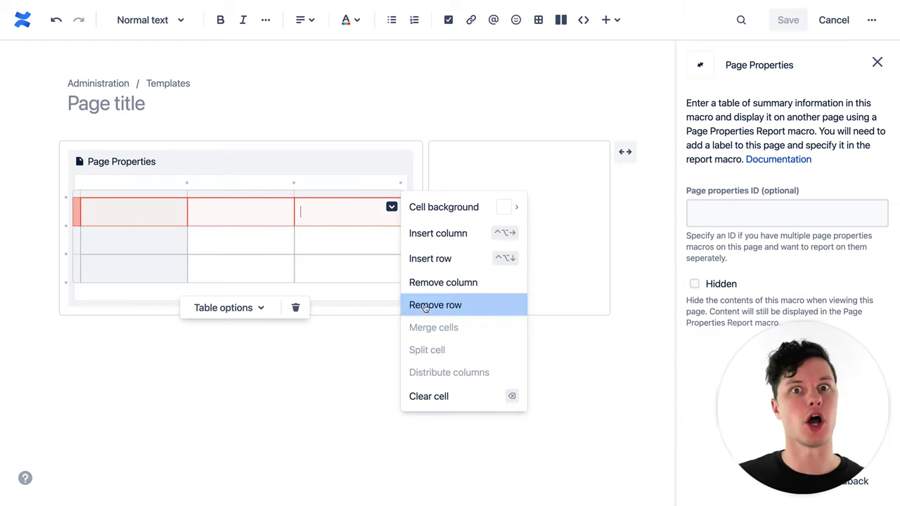
click(424, 305)
click(376, 244)
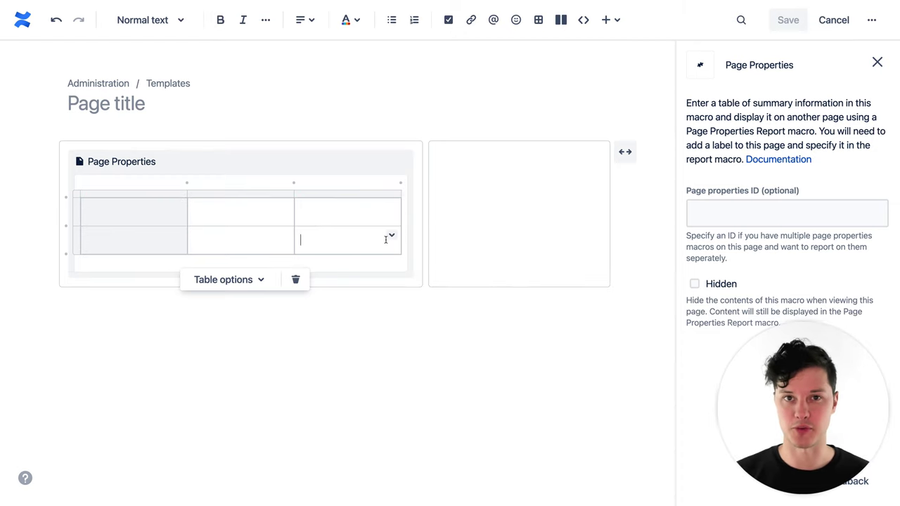
click(393, 240)
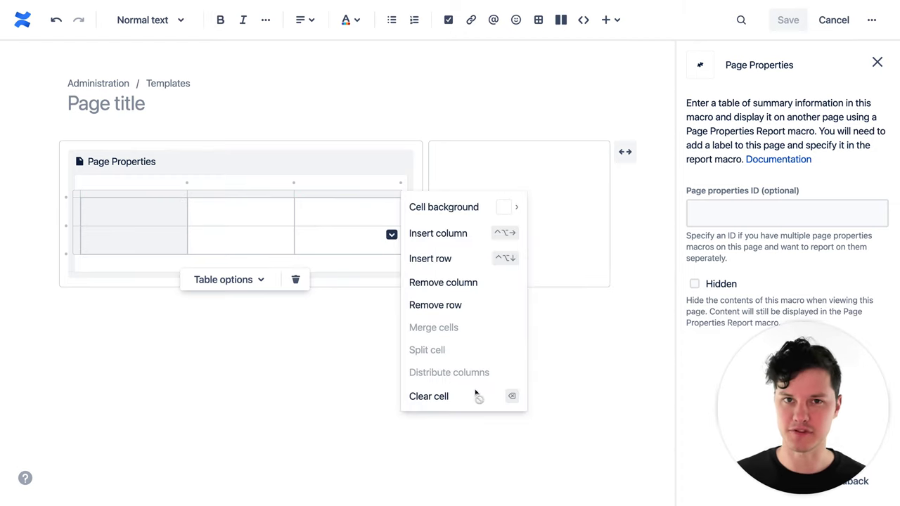
click(449, 285)
- Label the table's header column cells "Asked by" and "Status"
click(174, 214)
text(A)
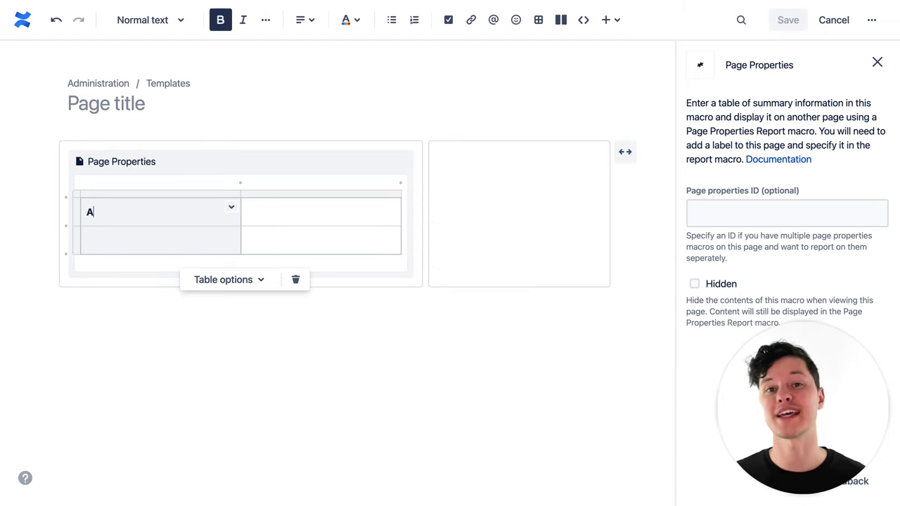
text(sked by )
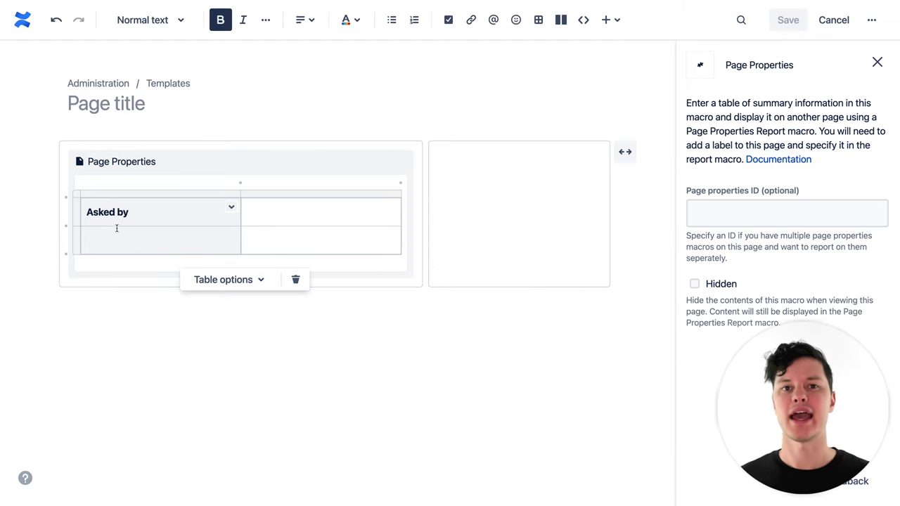
text(Status)
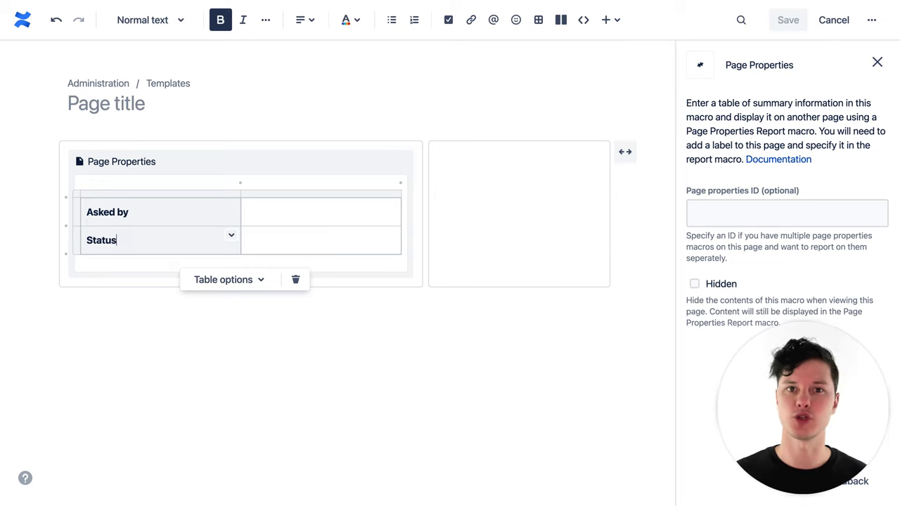
- Add the section titles "Description", "Answer" and "Decisions" below the Page Properties macro, with a blank line after each of the first two
click(187, 317)
text(Description)
key(Return)
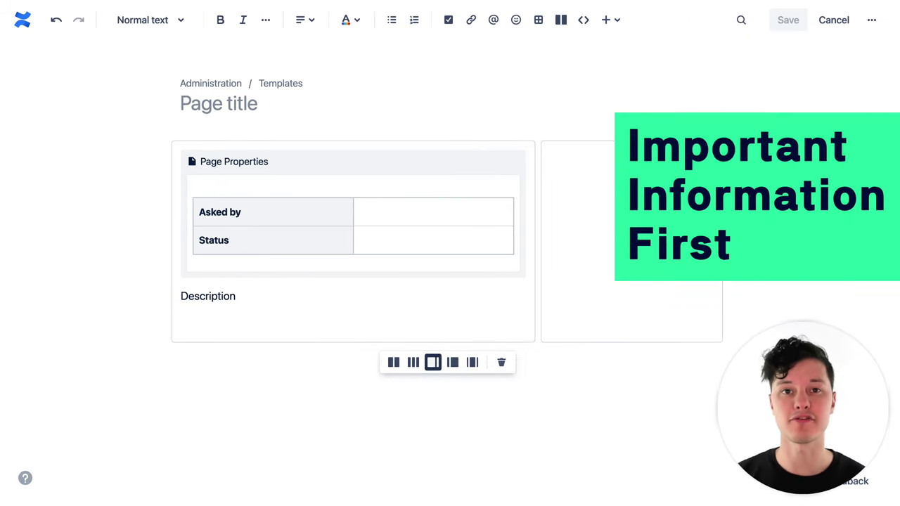
key(Return)
text(Answer)
key(Return)
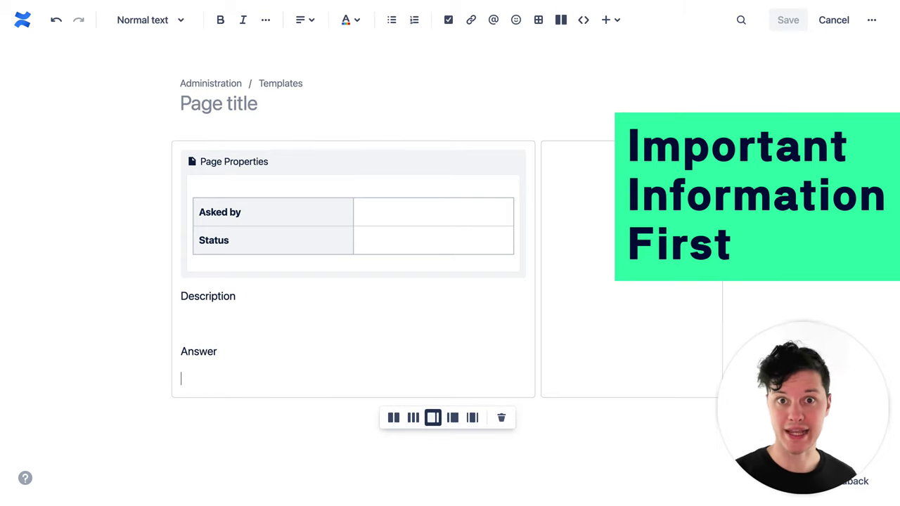
key(Return)
text(Decisions)
- Format the Description, Answer and Decisions titles as Heading 1 and add an empty line under Decisions
drag(188, 296, 194, 296)
click(150, 20)
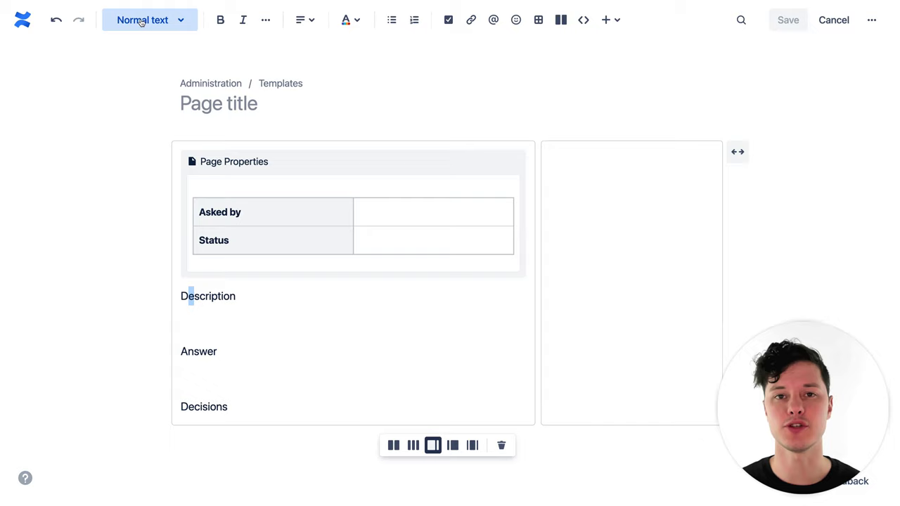
click(161, 82)
click(208, 384)
click(150, 19)
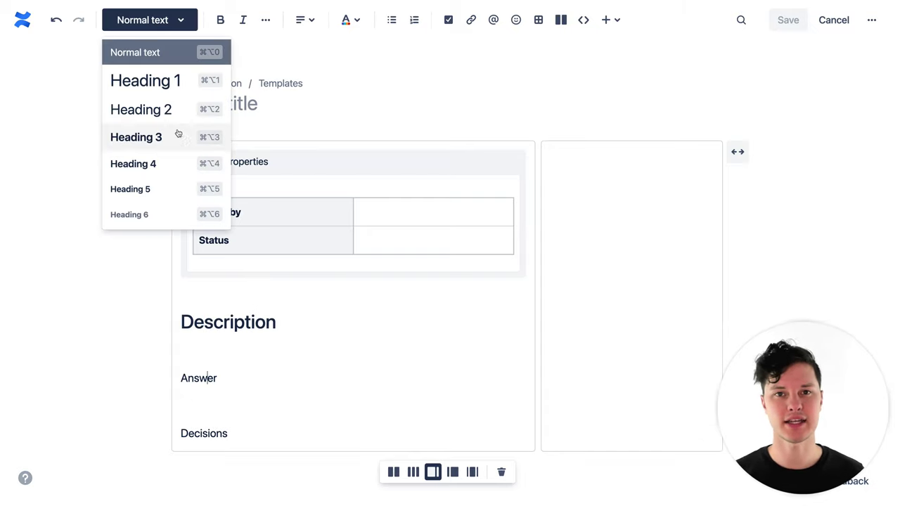
click(161, 80)
scroll(227, 256, down, 2)
click(226, 359)
click(150, 20)
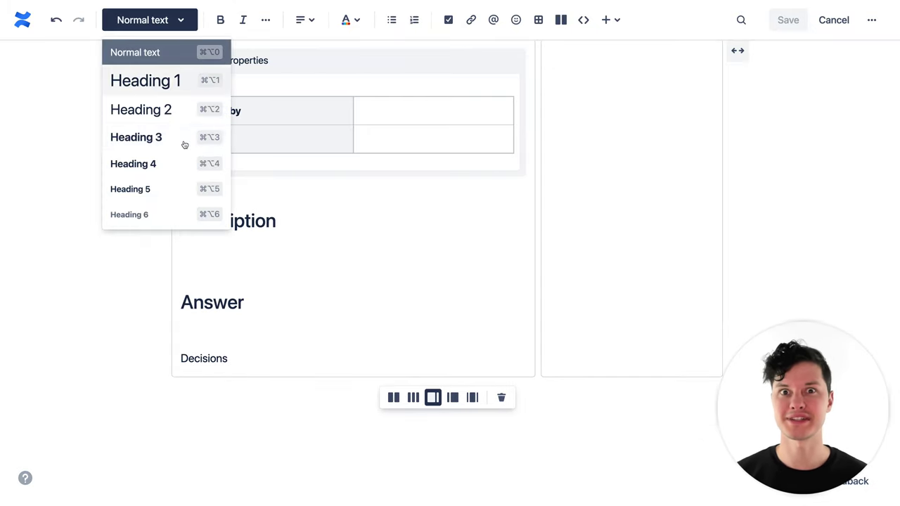
click(164, 85)
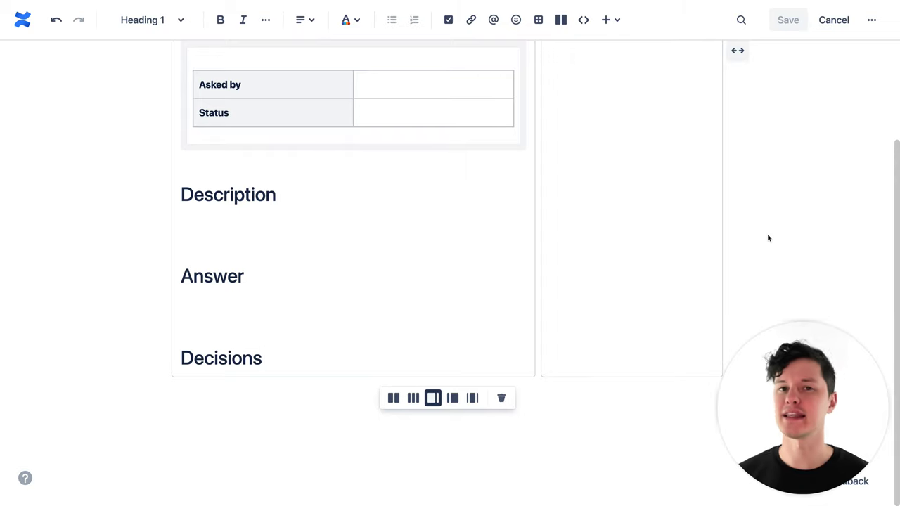
key(Return)
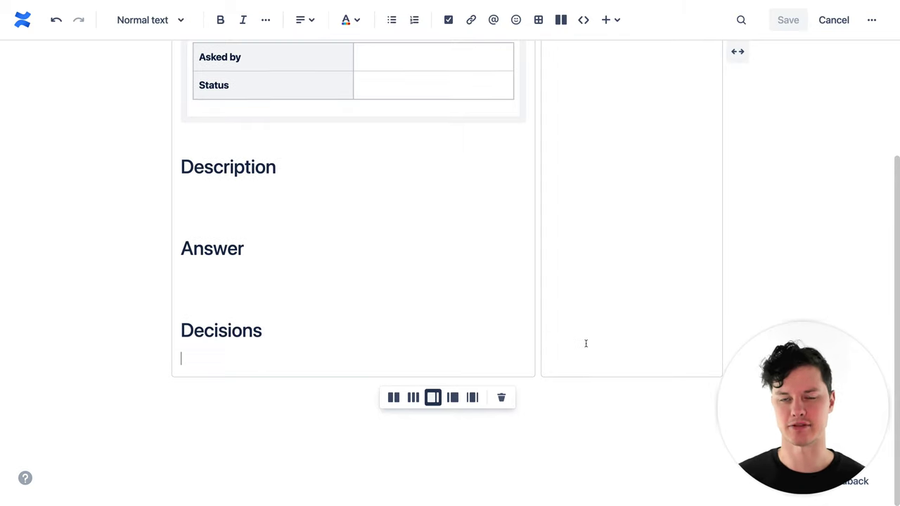
- Add the title text "Contributors" to the empty sidebar column of the layout
scroll(583, 338, up, 3)
click(566, 153)
text(Contributors)
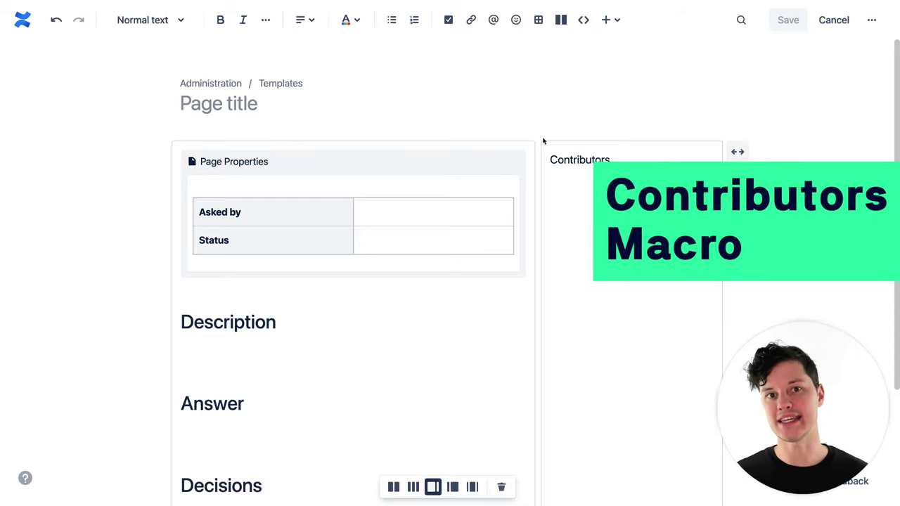
- Format the Contributors title as Heading 1 and insert the Contributors macro on the line below it
click(161, 21)
click(155, 81)
click(659, 206)
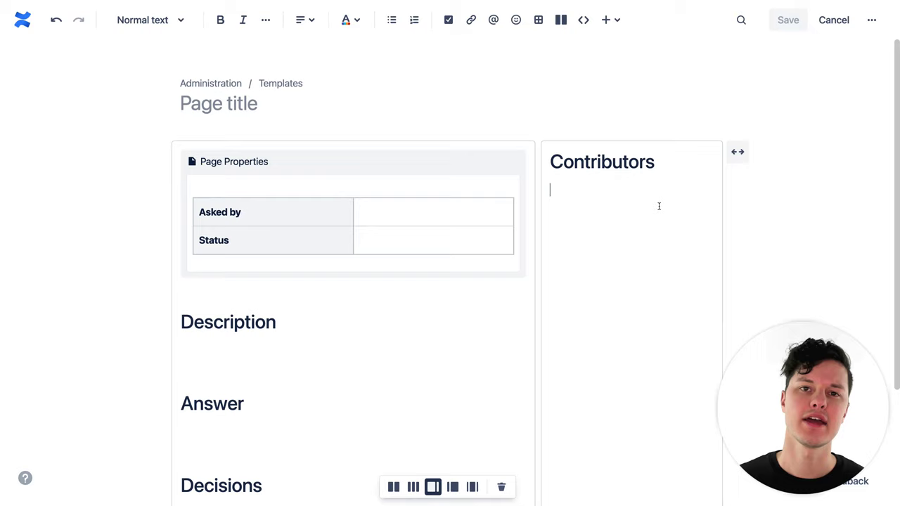
text(/contru)
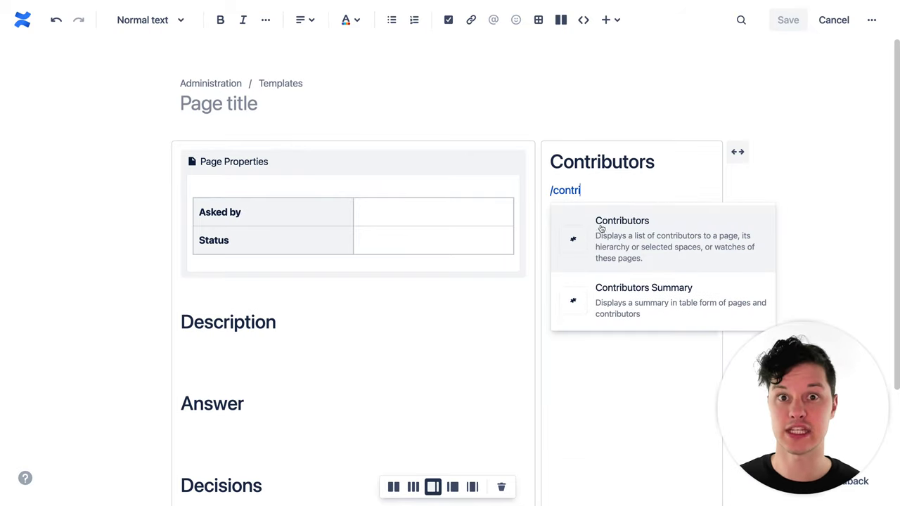
click(601, 228)
- Add comments to the Contributors macro's contribution types alongside authors, and close its settings
click(763, 189)
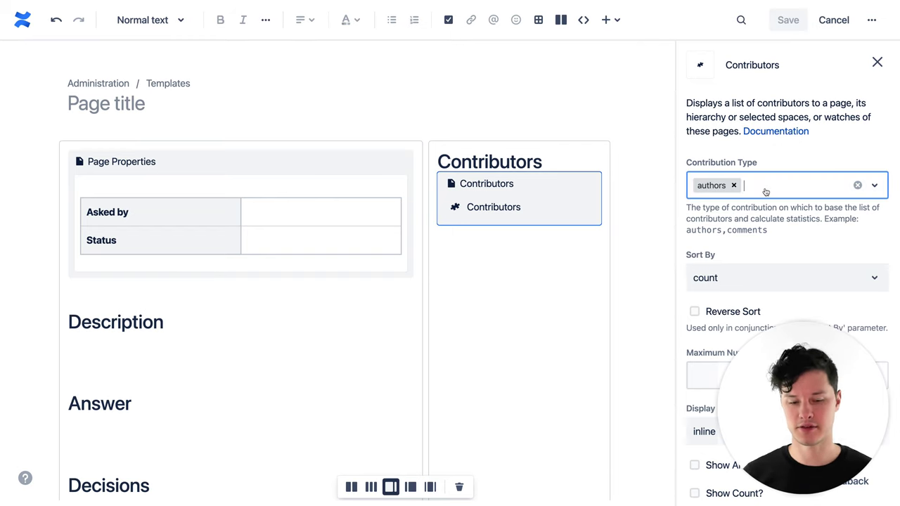
text(com)
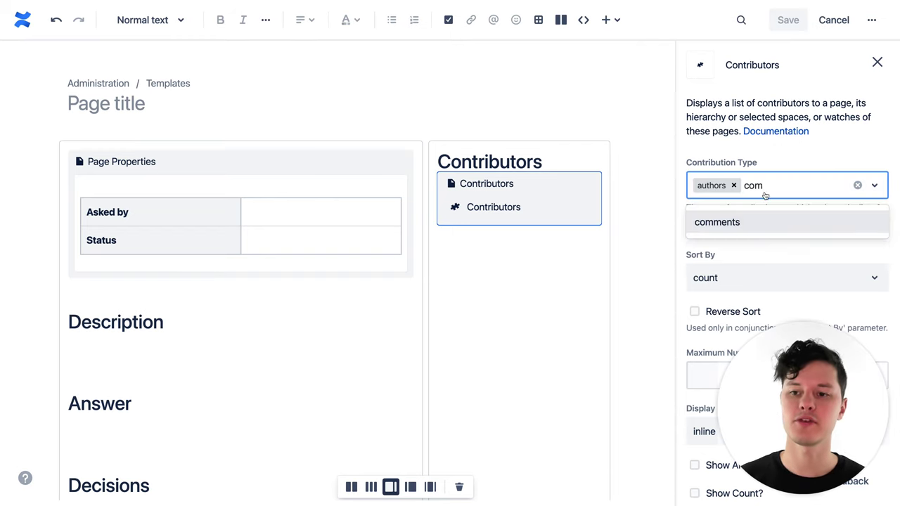
click(715, 222)
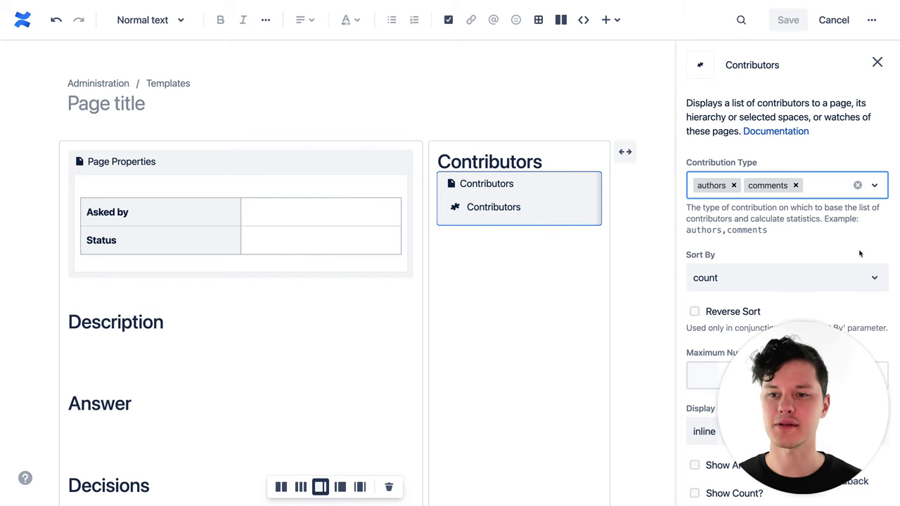
click(646, 240)
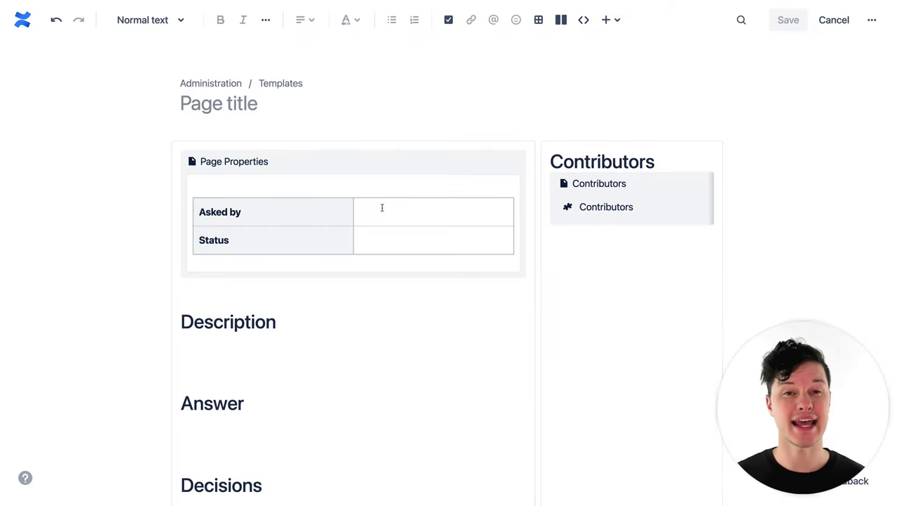
click(382, 208)
text(/pla)
click(404, 246)
text(A@mention the per)
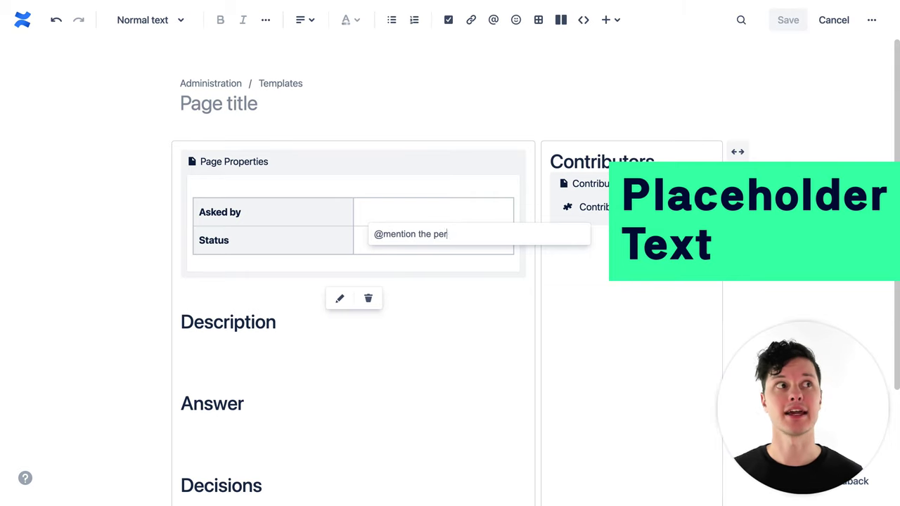
text(son asking the question , like yourself)
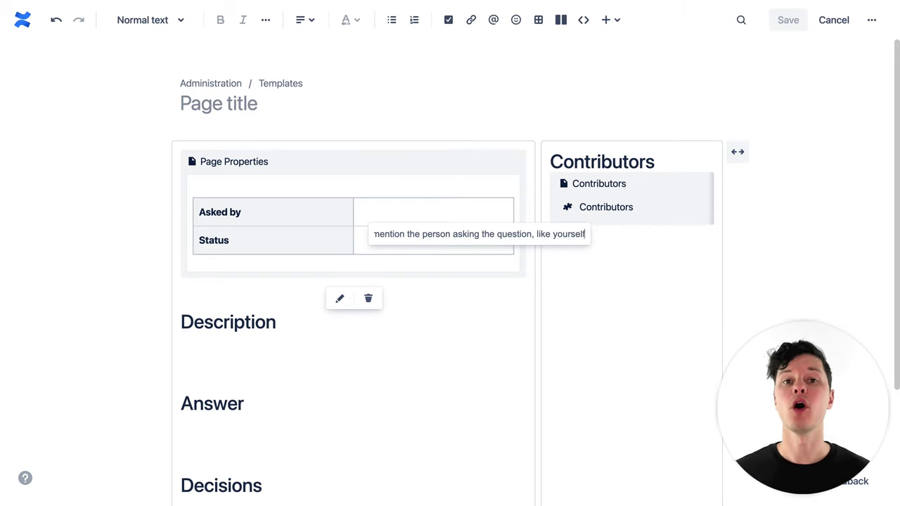
key(Return)
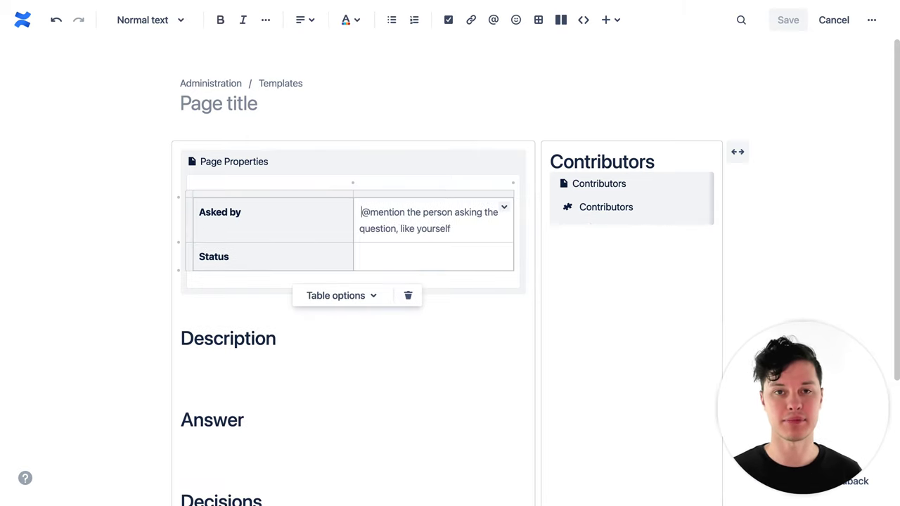
- Insert placeholder text under the Description heading reading "Describe what the question it, why it matters, and what the team needs to consider"
click(305, 364)
text(/place)
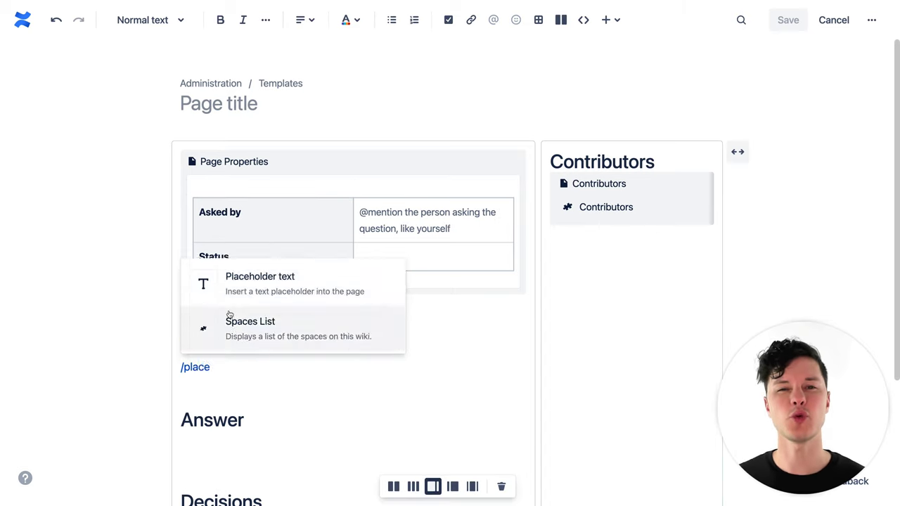
key(Return)
text(Describe what the question it, )
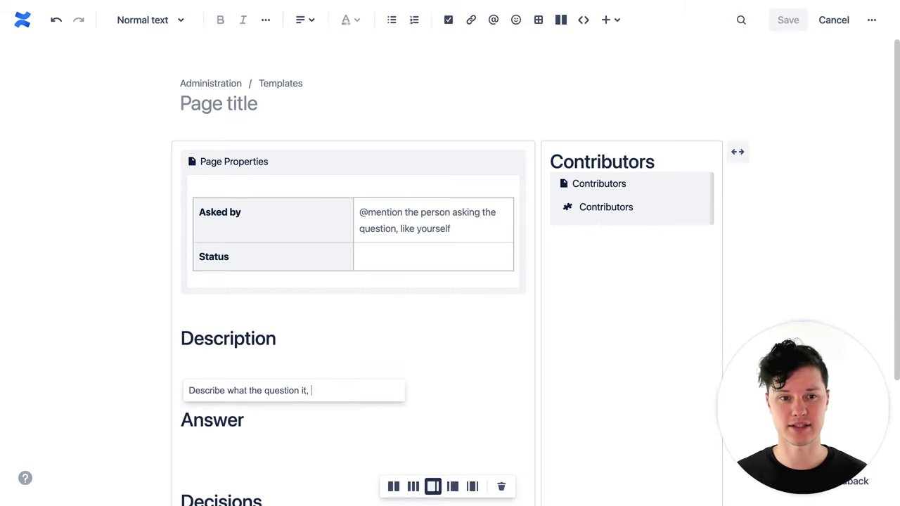
text(why it matters, and wha)
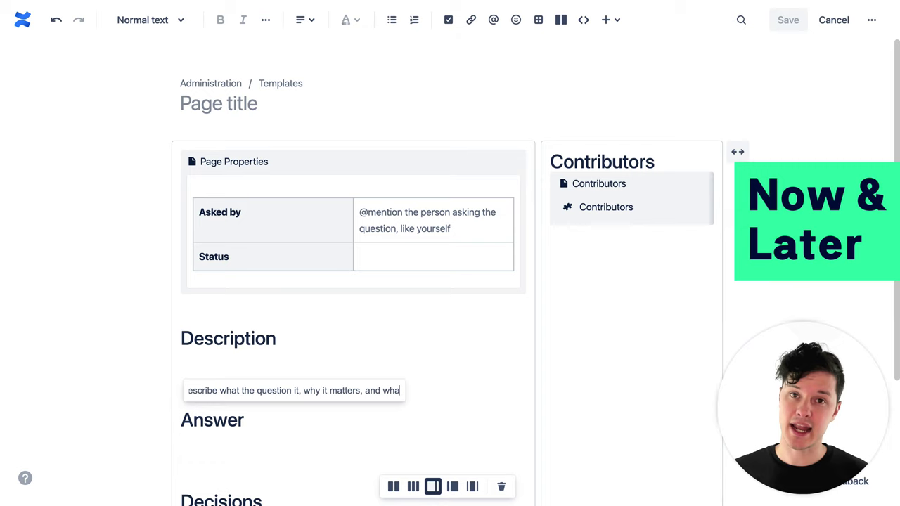
text(t the team needs to consider)
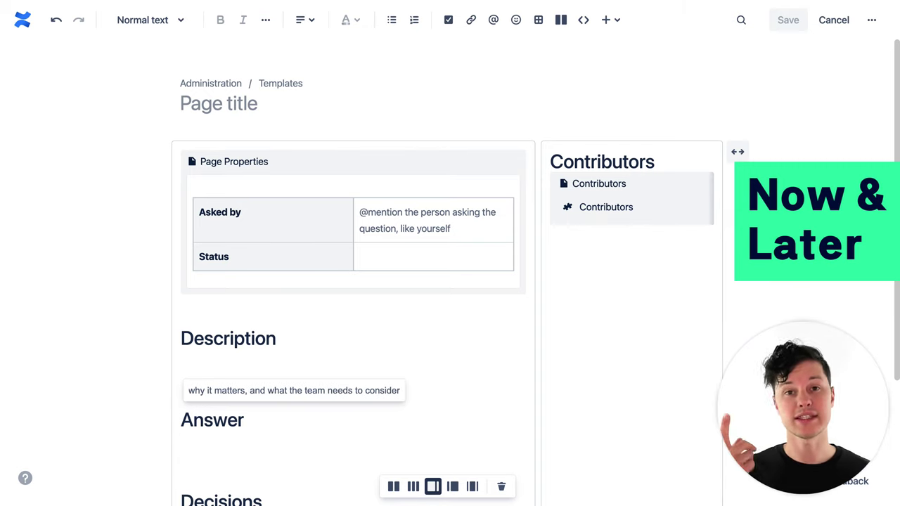
key(Return)
- Start placeholder text under the Answer heading with "Summarize the answer the team has come up with from the page comments"
click(275, 466)
scroll(366, 294, down, 2)
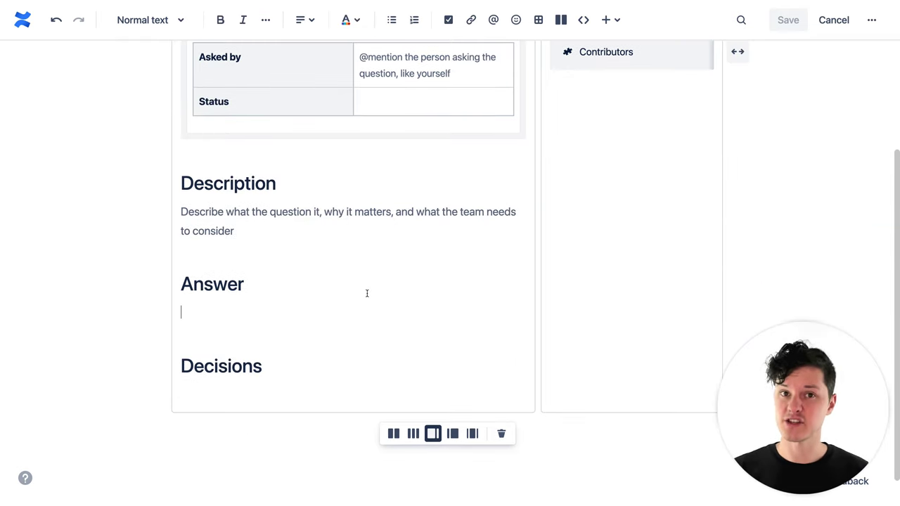
text({plac)
key(Return)
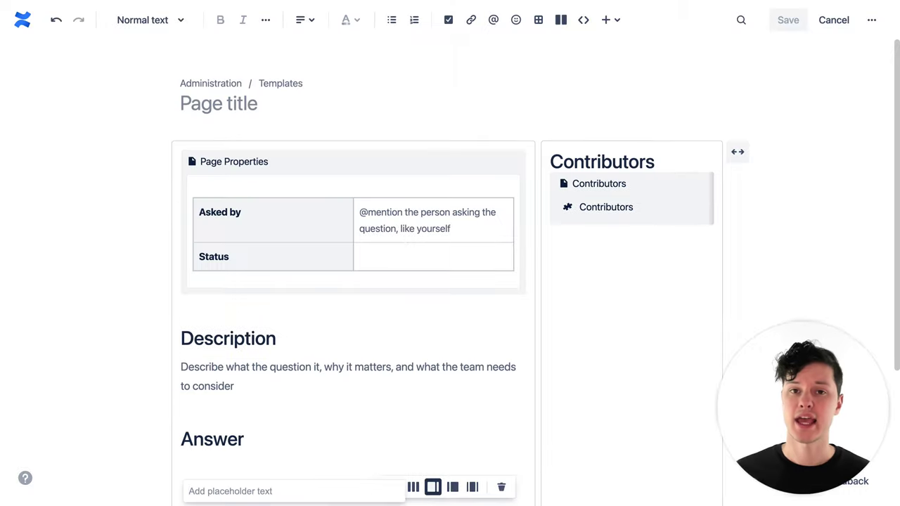
text(Summar)
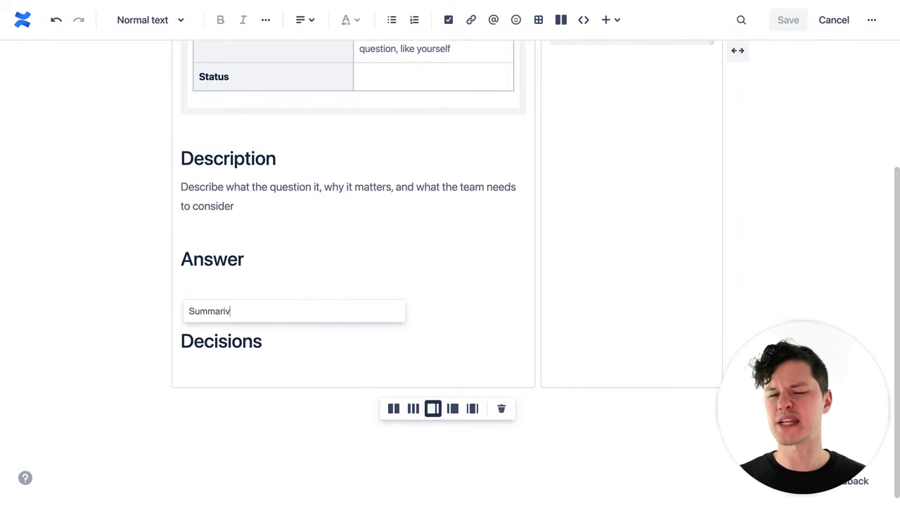
text(ize the answer the t)
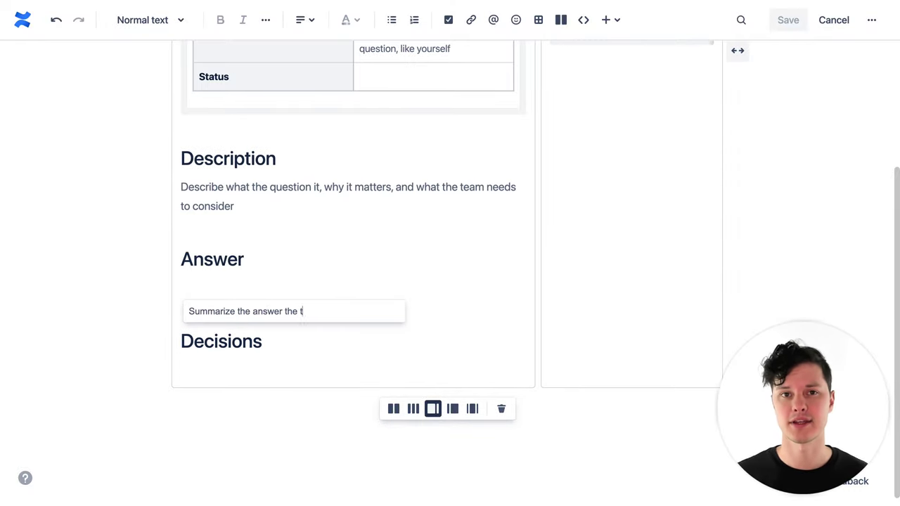
text(eam has come up with from the page comment)
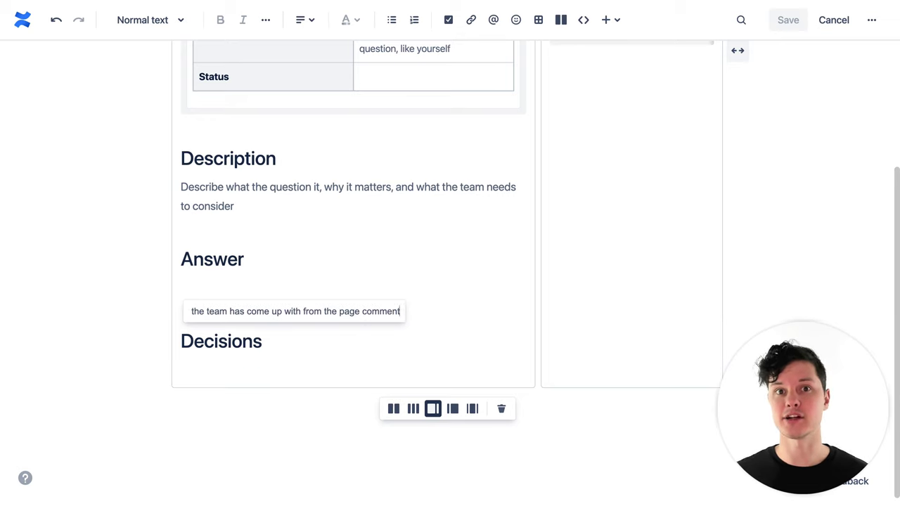
- Complete the Answer placeholder with the sentence "Include all important details so teammates don't have to dig through the comments later."
text(s. Include all impor)
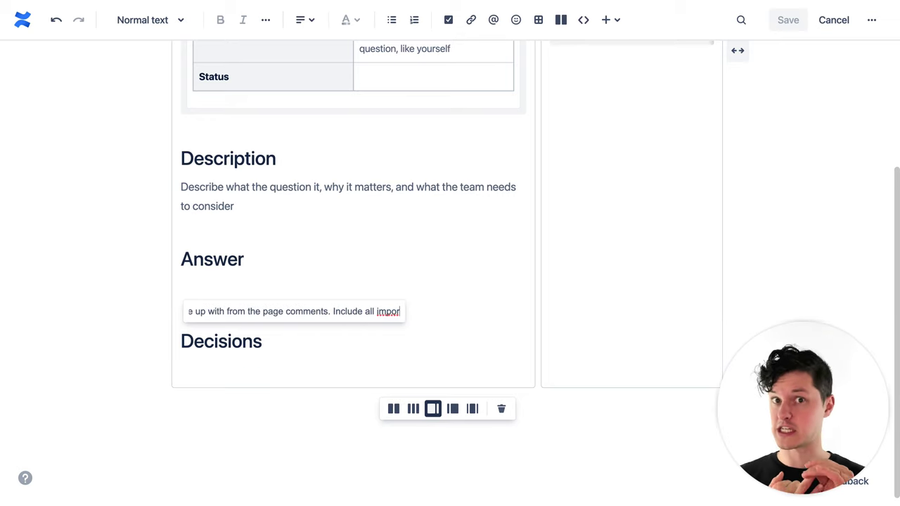
text(tant details so )
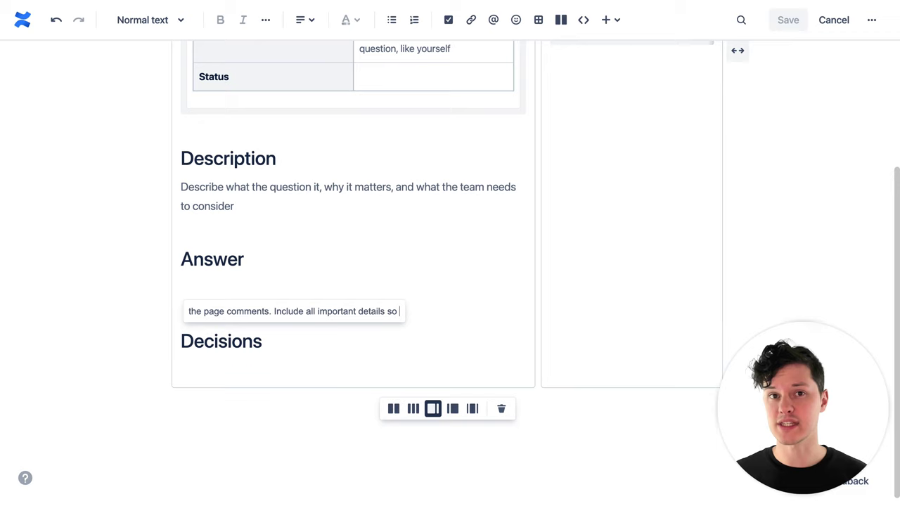
text(teammates don't have to )
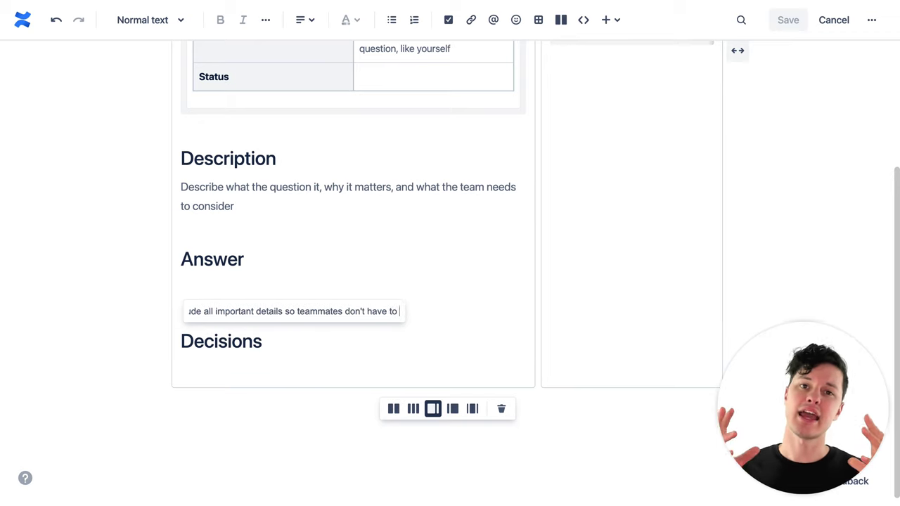
text(dig through the commen)
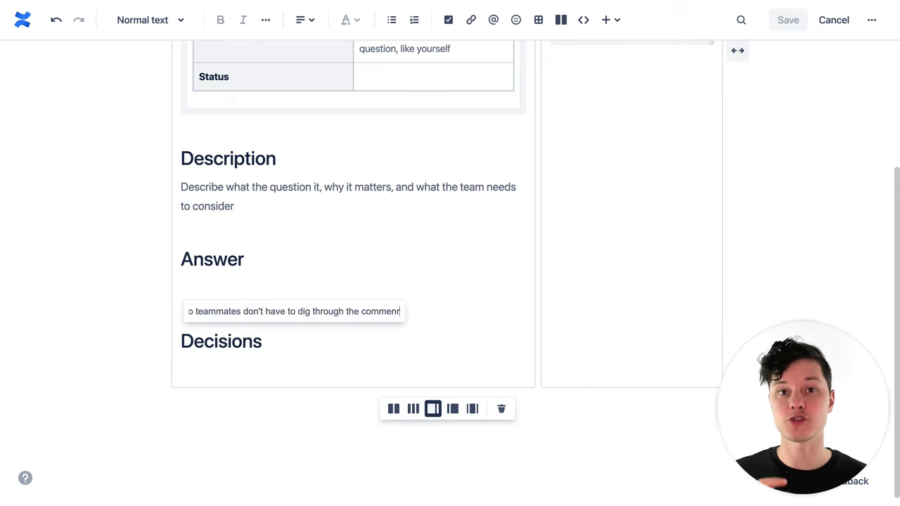
text(ts later.)
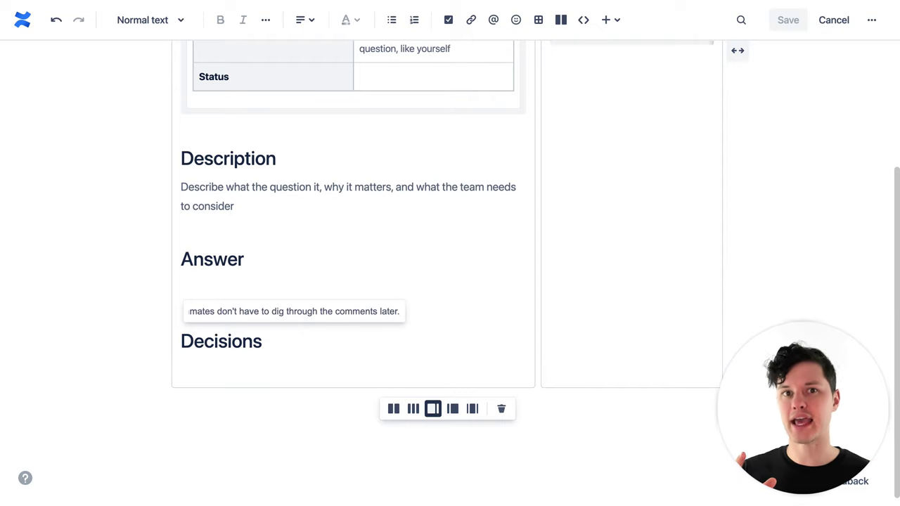
key(Return)
- Insert placeholder text under the Decisions heading reading "Add one or more Decisions the team has made based on the answer"
click(282, 405)
text(/)
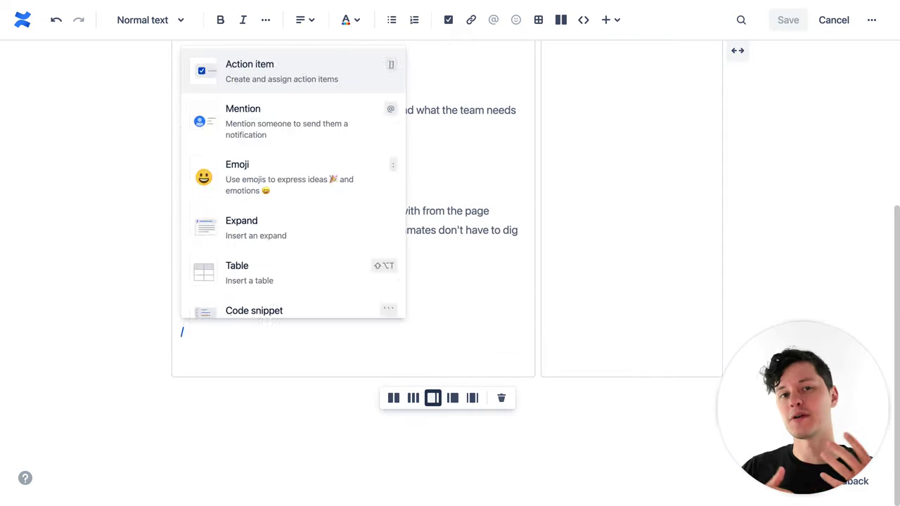
text(placeholder)
key(Return)
text(Add o)
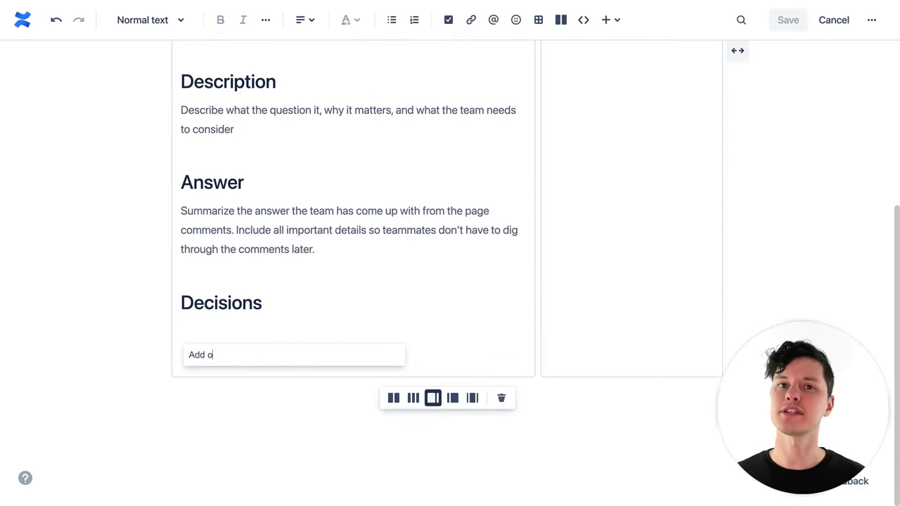
text(ne or more Decisions the team h)
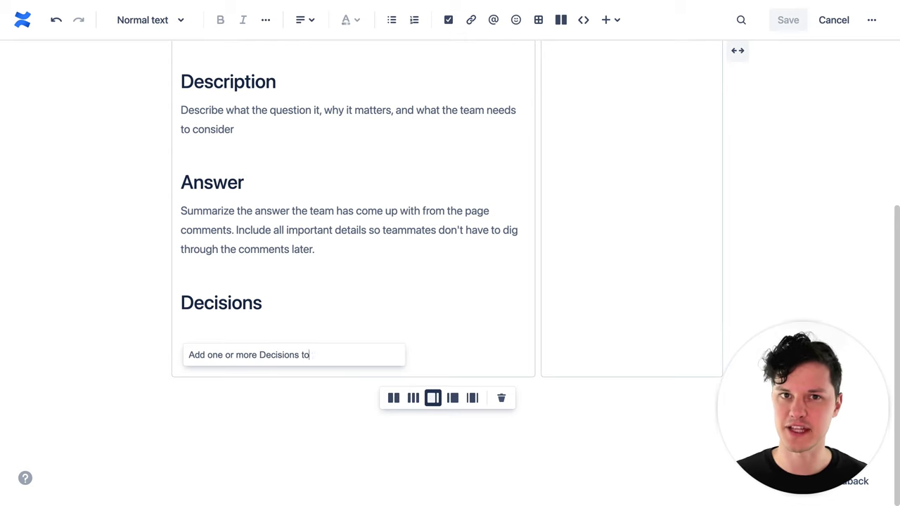
text(as made based on the ande)
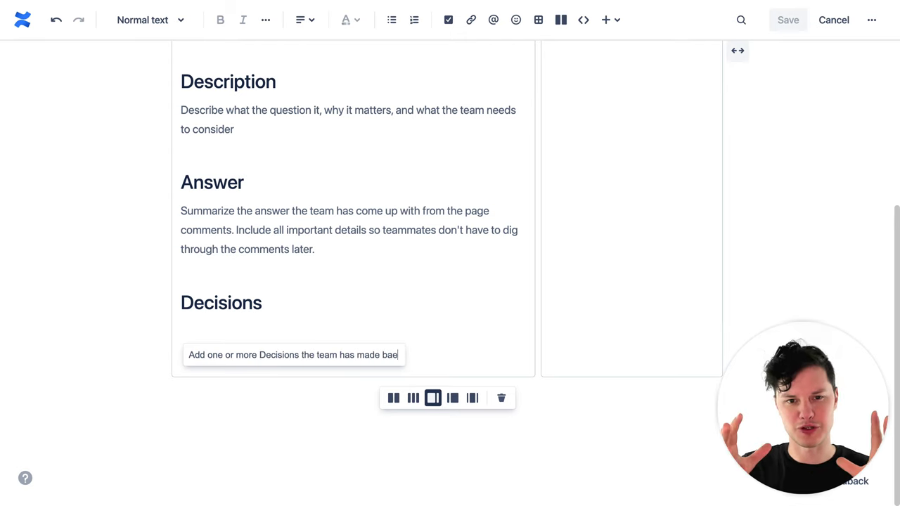
text(er)
key(Return)
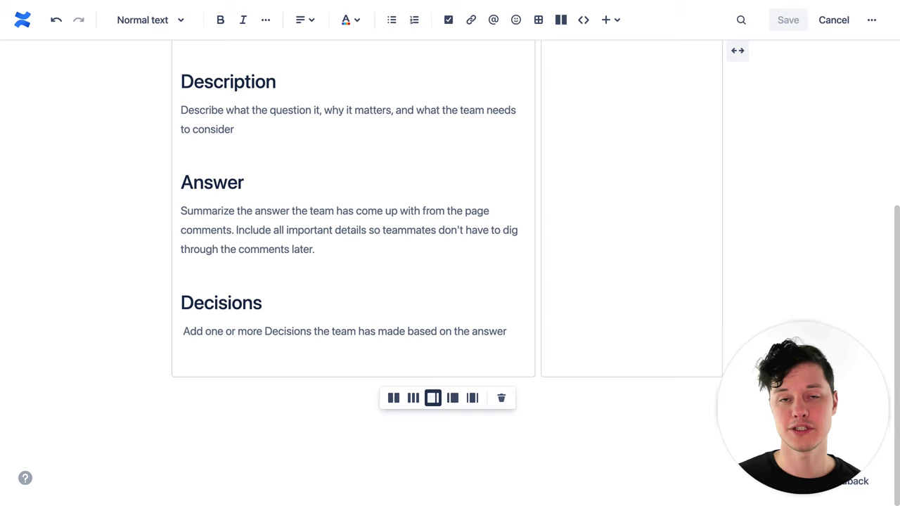
- Insert a grey status label reading "SET A STATUS" in the empty cell beside "Status" in the Page Properties table
scroll(750, 317, up, 1)
scroll(751, 318, up, 8)
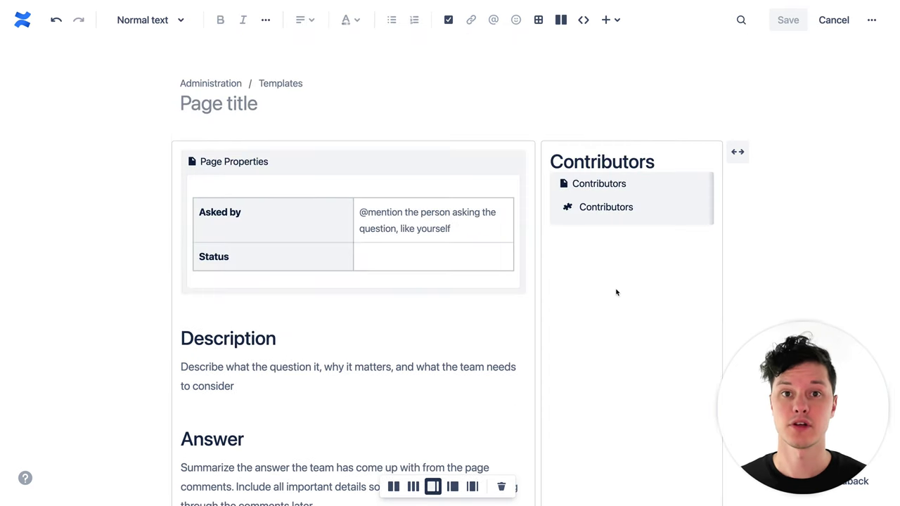
click(458, 302)
click(414, 256)
text(/)
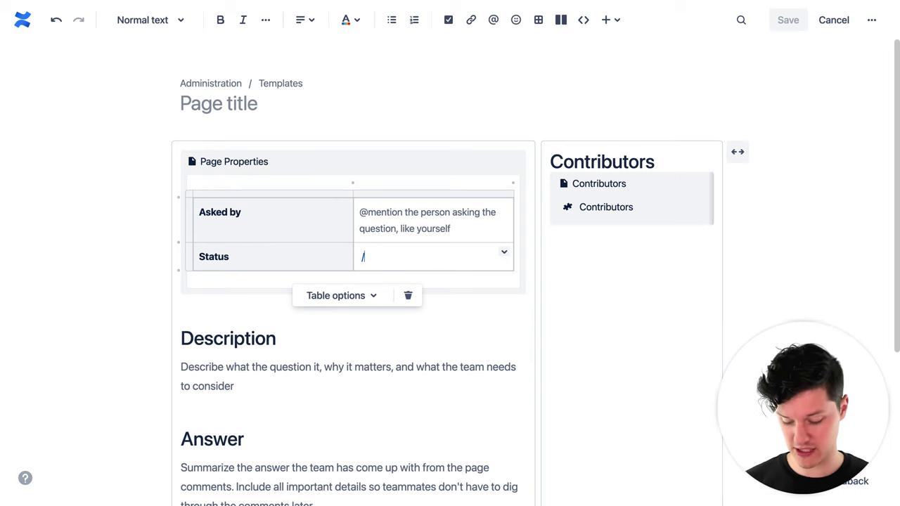
text(stat)
click(426, 289)
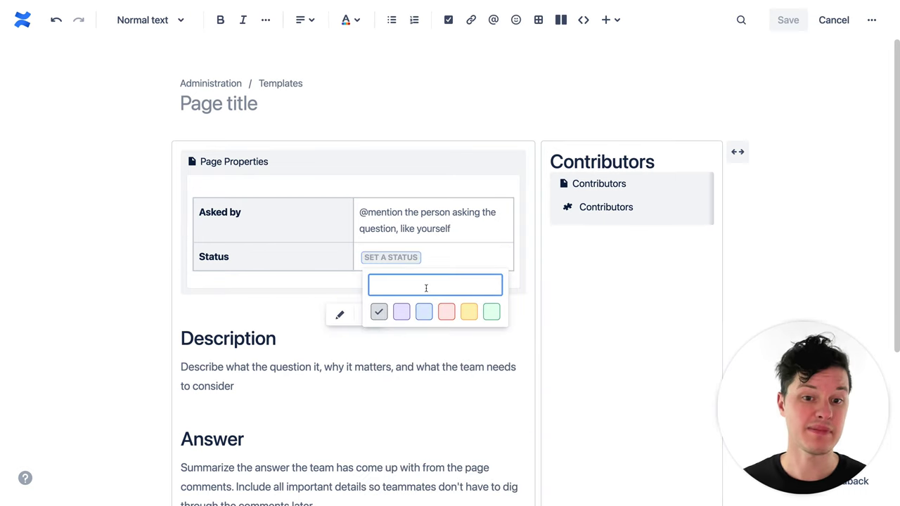
text(SET A STATUS)
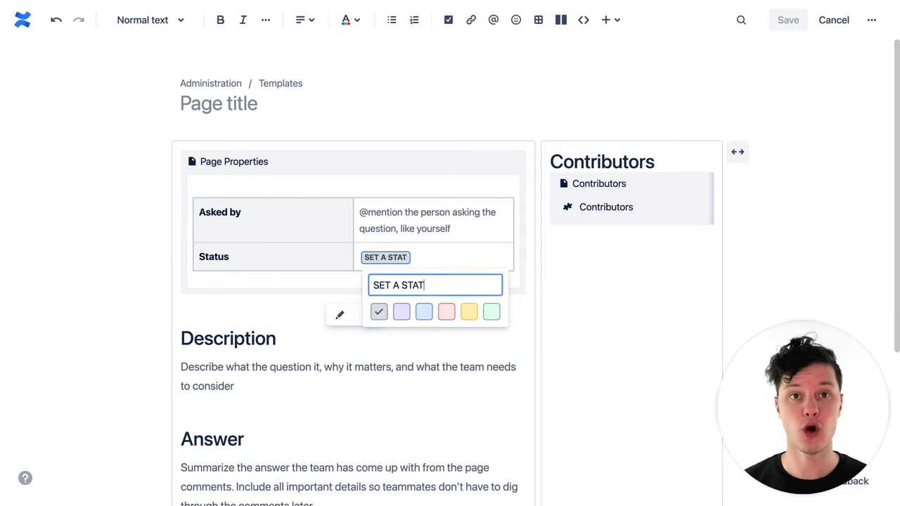
click(312, 305)
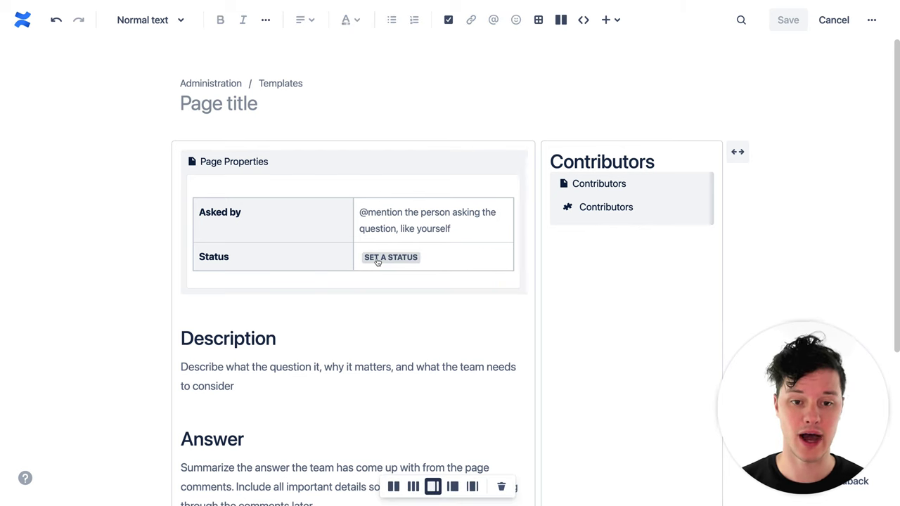
- Add a tip panel directly under the Answer heading reading "Will be answered by:" followed by the date Jul 22, 2021
scroll(497, 308, down, 5)
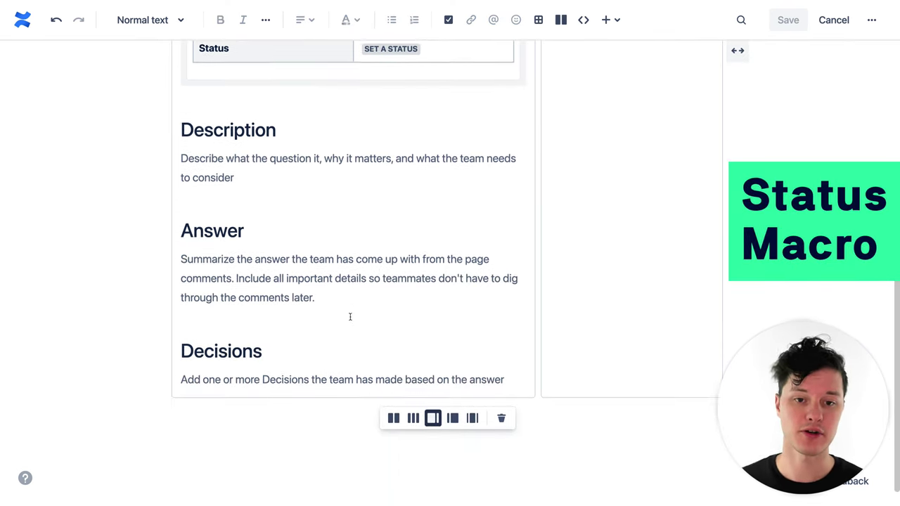
click(349, 212)
key(Return)
text(/tip)
key(Return)
text(Will be answered by: /da)
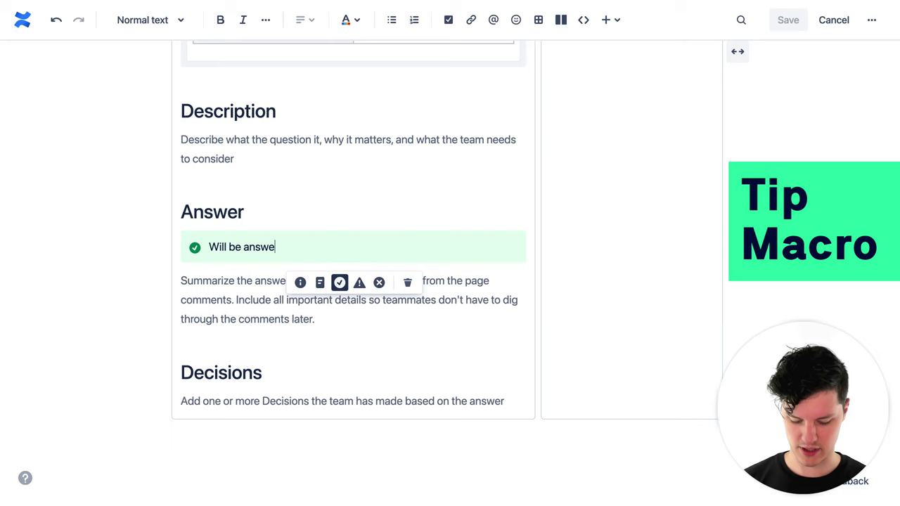
key(Return)
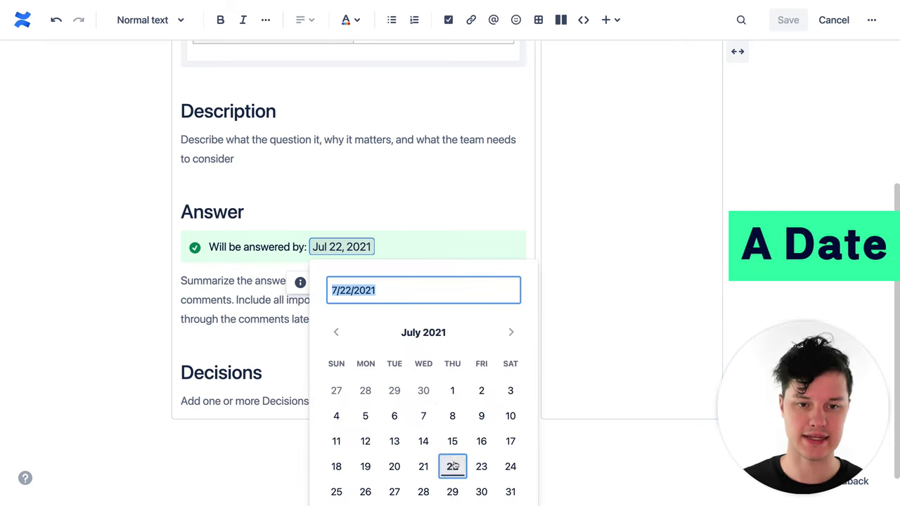
click(402, 243)
- Move the Answer placeholder paragraph into the tip panel, directly after the date
triple_click(317, 323)
key(ctrl+c)
key(BackSpace)
key(BackSpace)
key(ctrl+v)
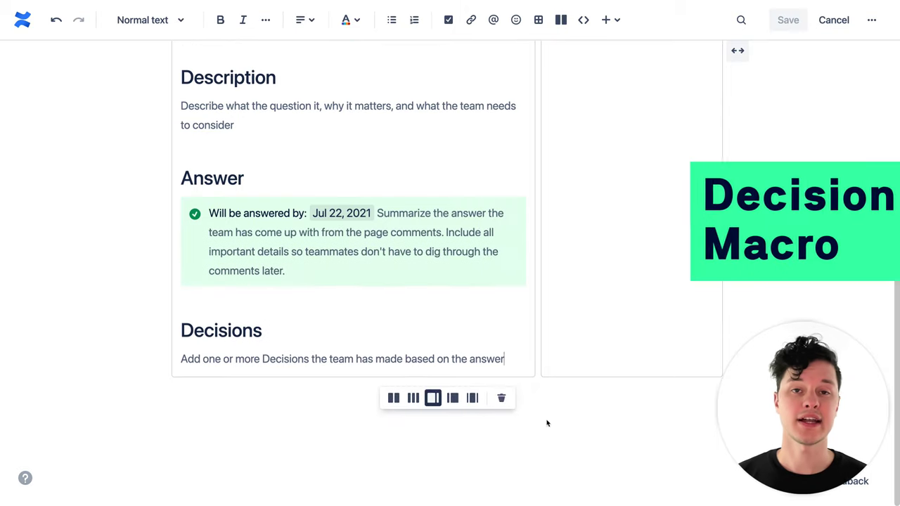
- Insert an empty decision item below the placeholder text in the Decisions section
text(/de)
key(Return)
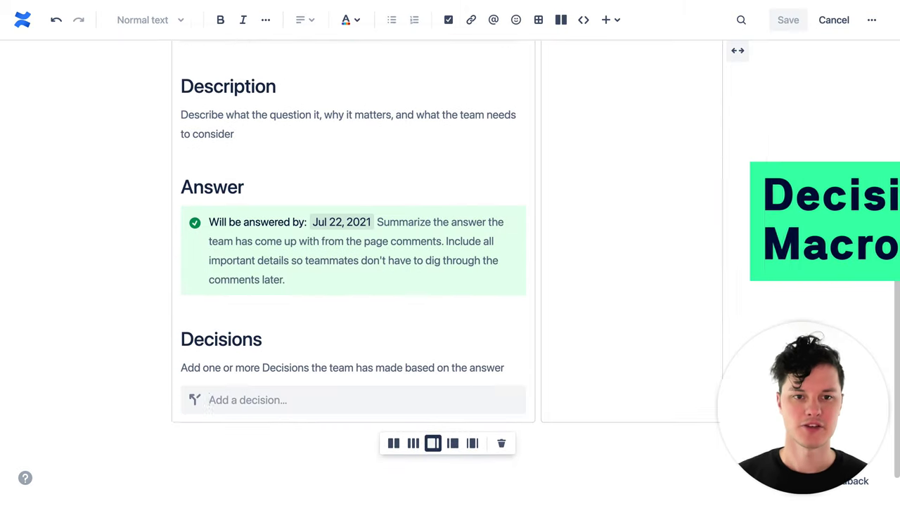
- Add the label "open-team-question" to the template and close the label settings
scroll(891, 281, up, 5)
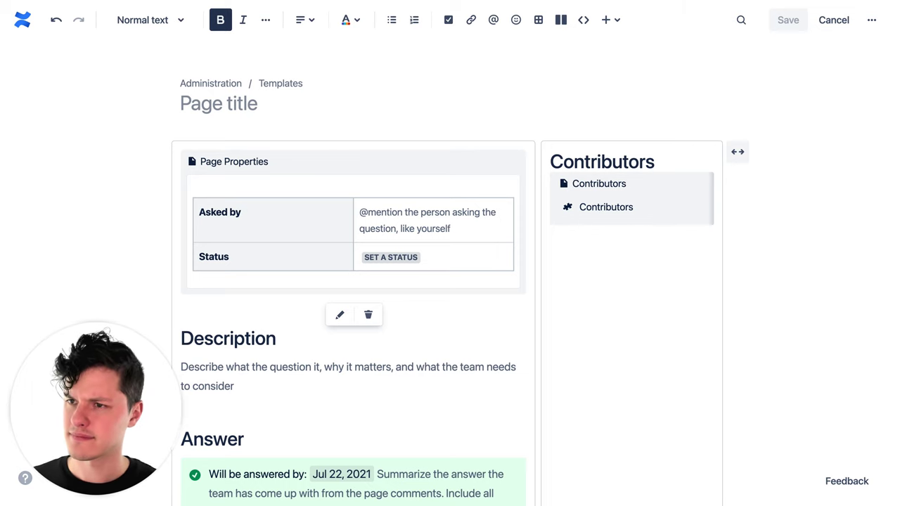
click(871, 19)
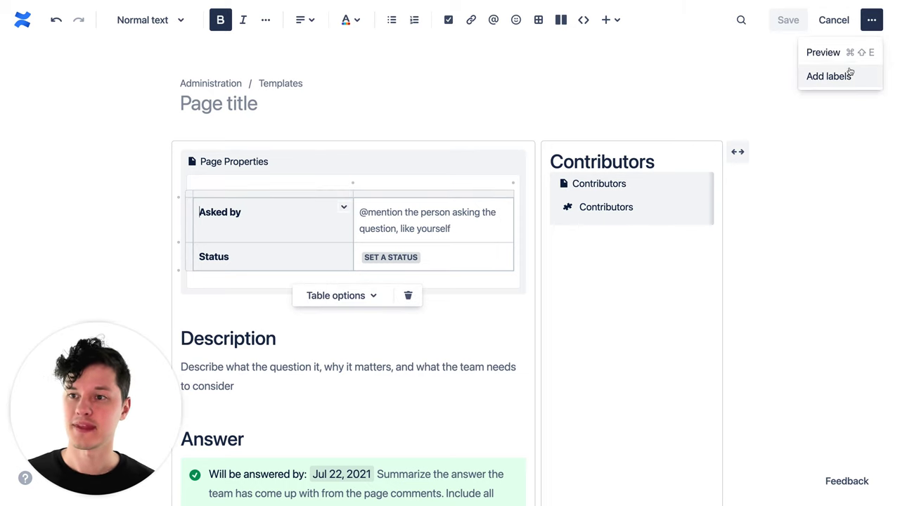
click(830, 76)
click(348, 118)
text(open-team-question)
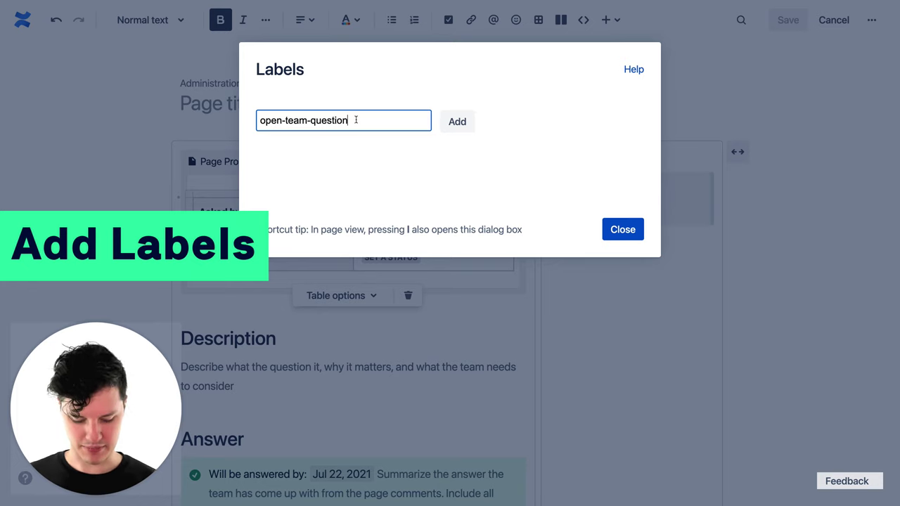
click(457, 121)
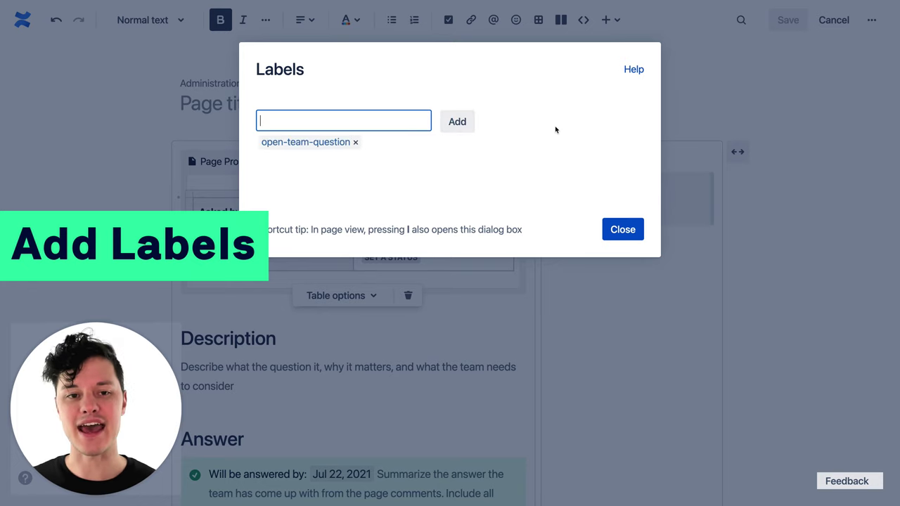
click(606, 142)
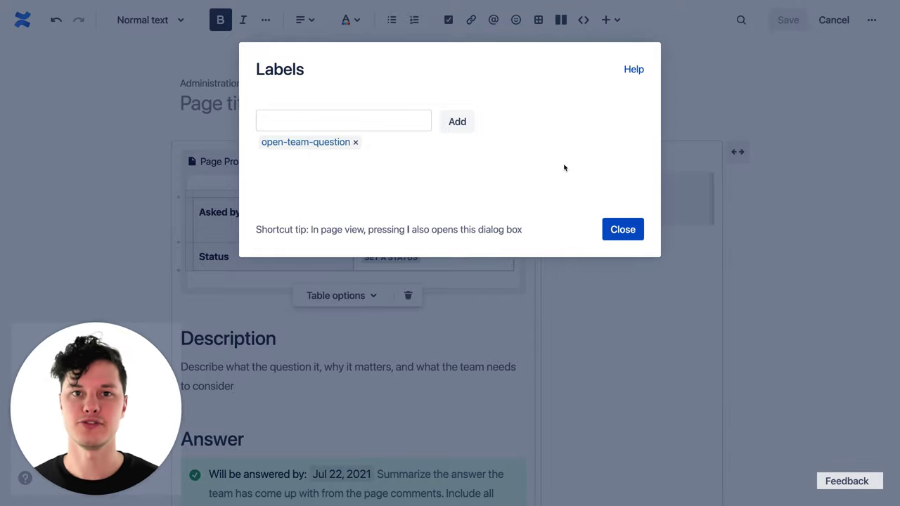
click(620, 228)
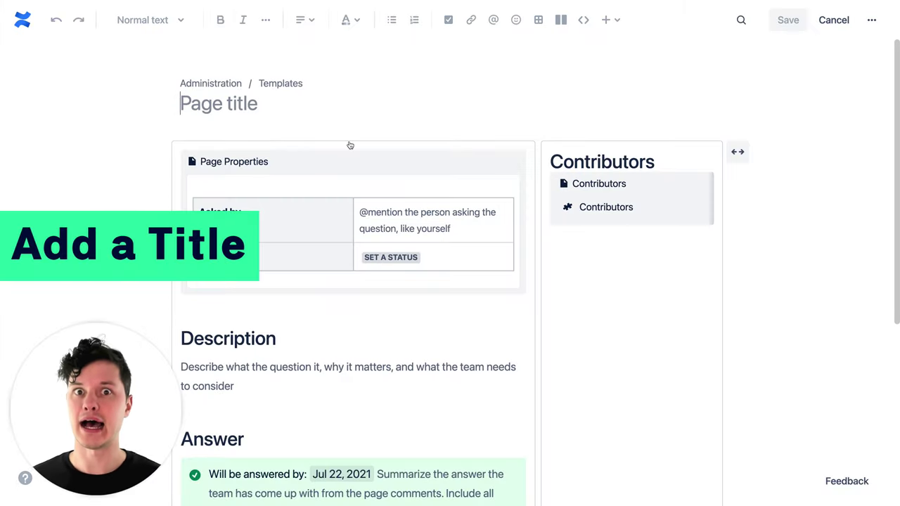
- Title the template "Team Question" and save it
text(Team)
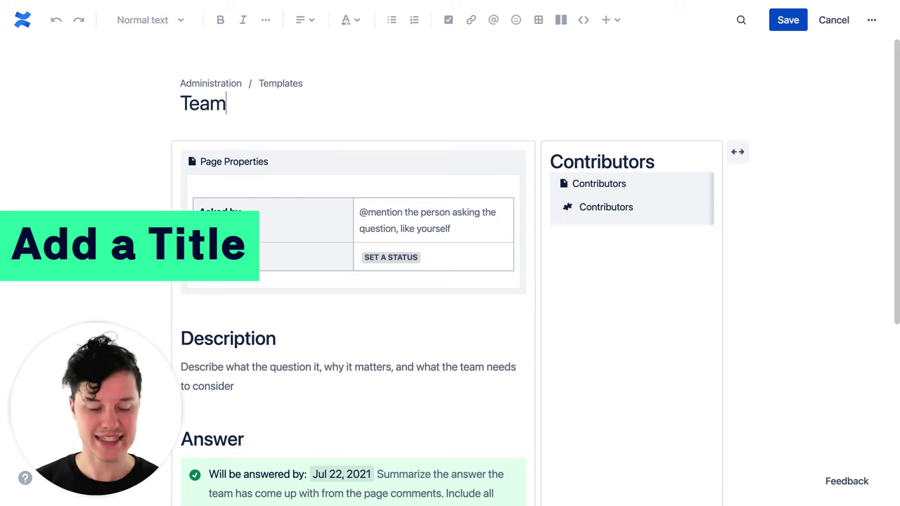
text( Question)
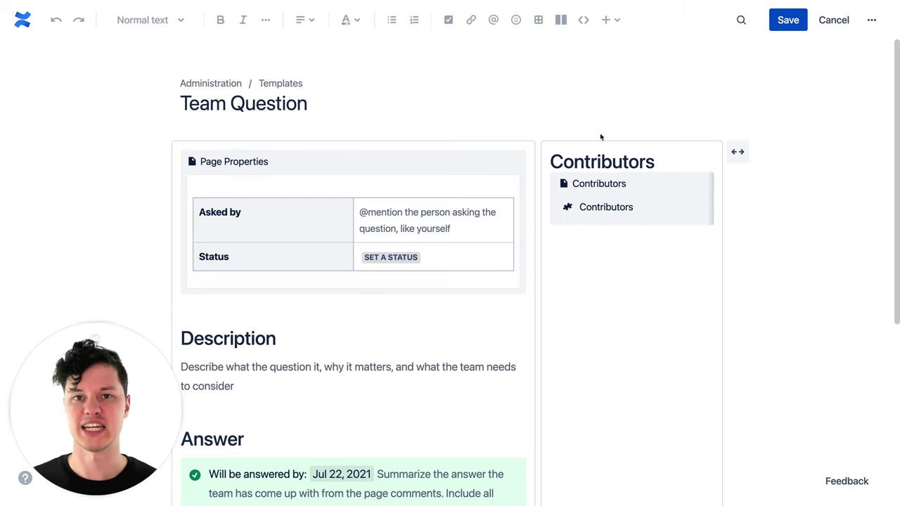
key(Return)
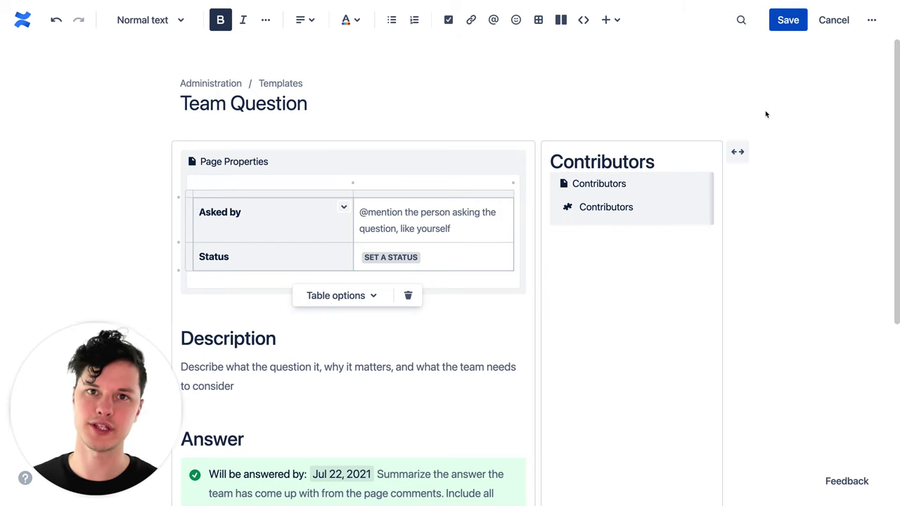
click(788, 20)
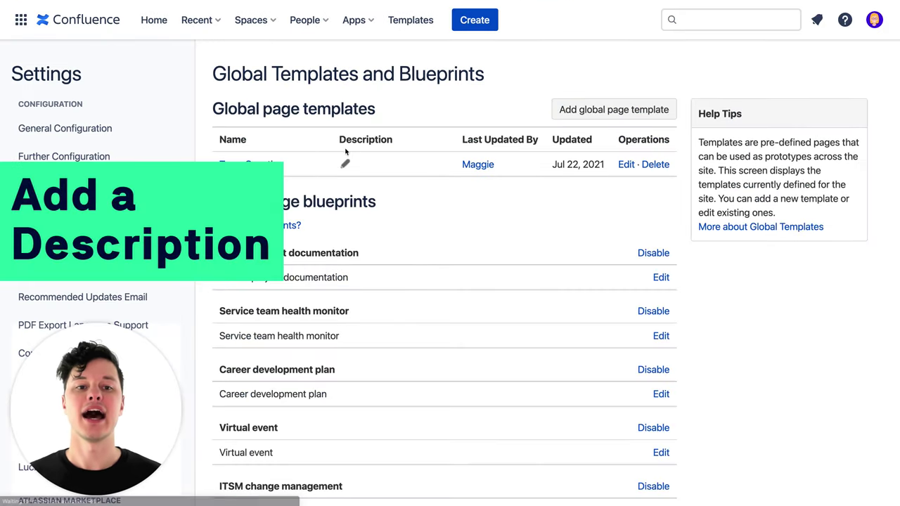
- Save the template description "Work with your team to asynchronously answer a difficult question and document your decision."
click(346, 166)
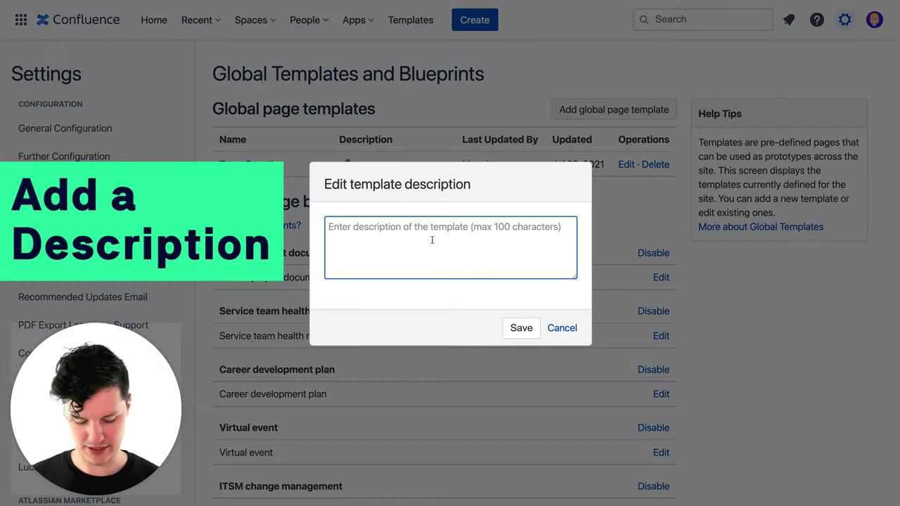
text(Work with your team to asynchronously answer a difficult question and document your decision.)
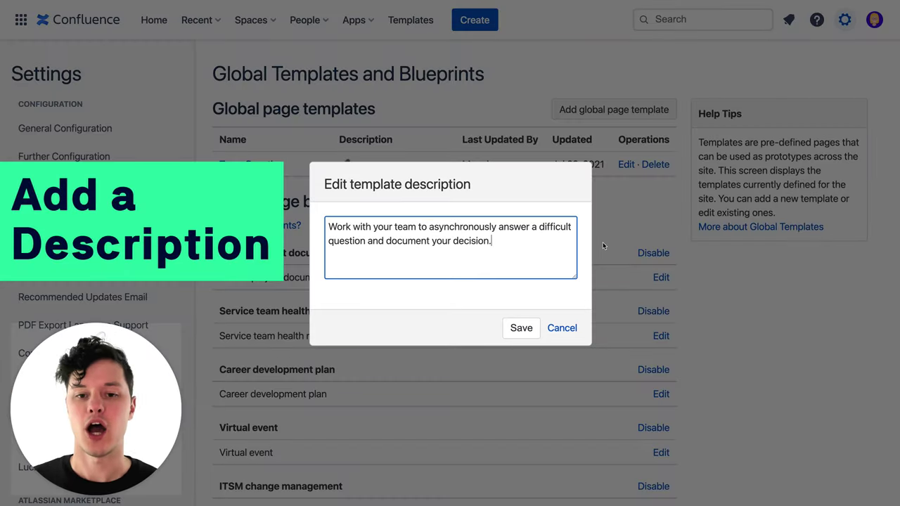
click(529, 332)
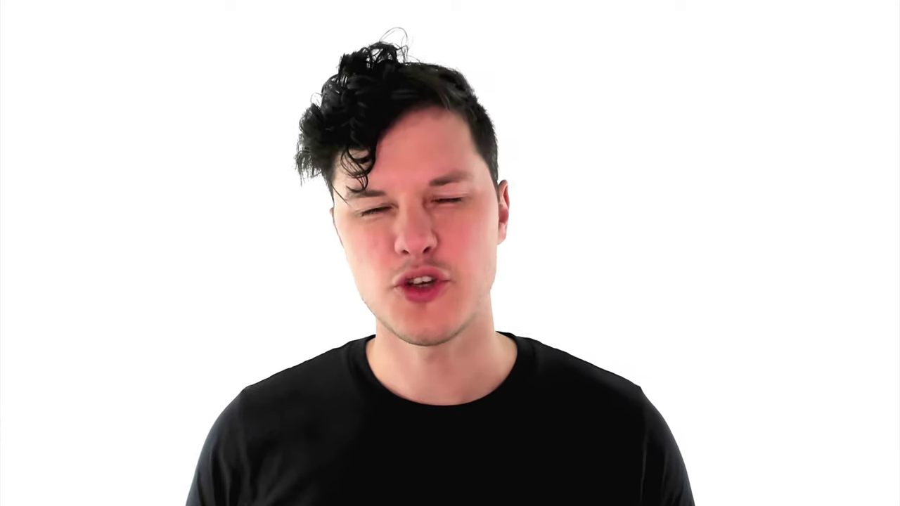
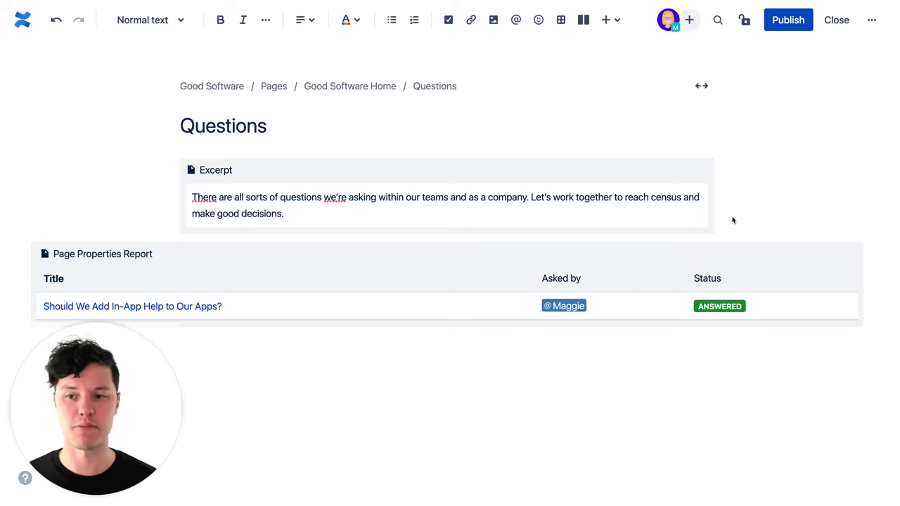
- Insert a Create from Template macro on the Questions page between the excerpt and the Page Properties Report
click(734, 217)
key(Return)
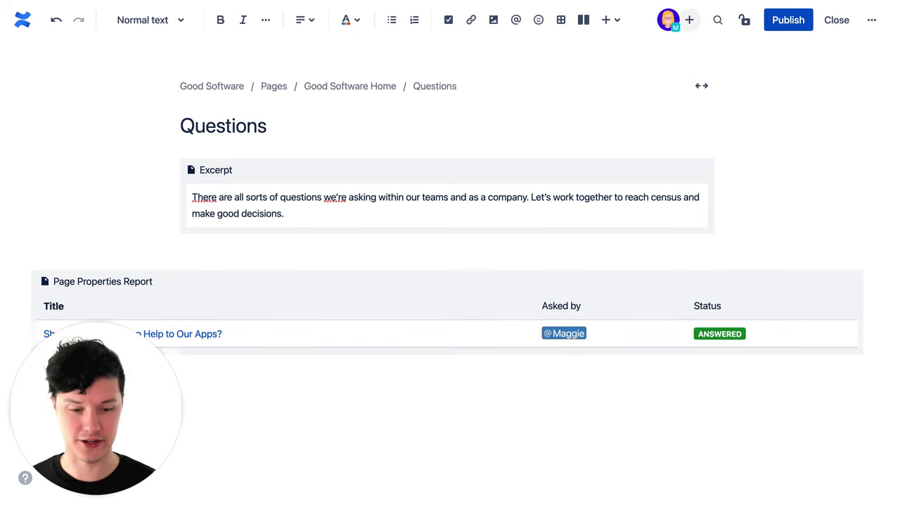
text(/create)
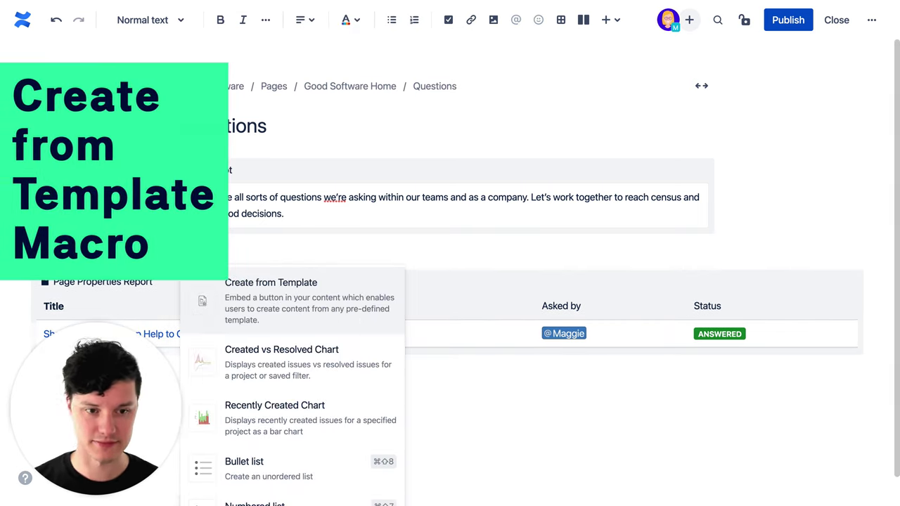
click(257, 282)
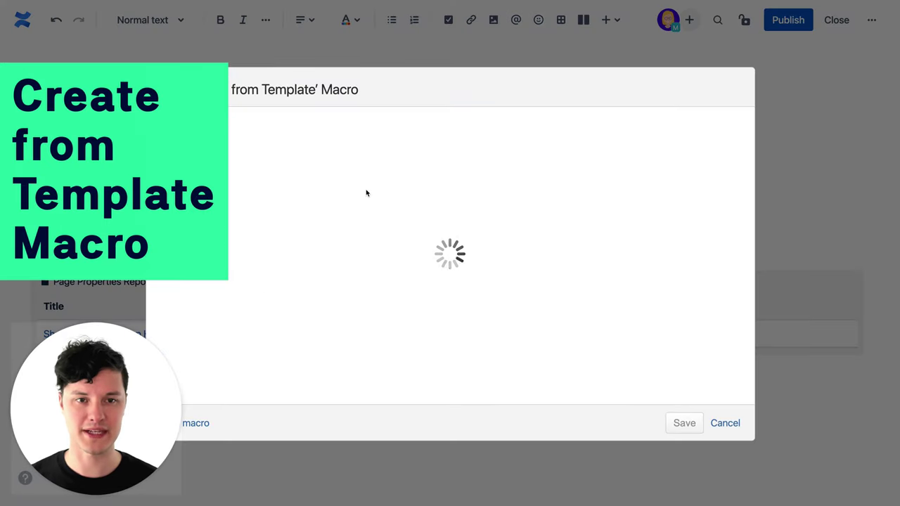
- Set the macro's button text to "Create a question" and its template to Team Question
drag(296, 194, 196, 195)
text(ate a)
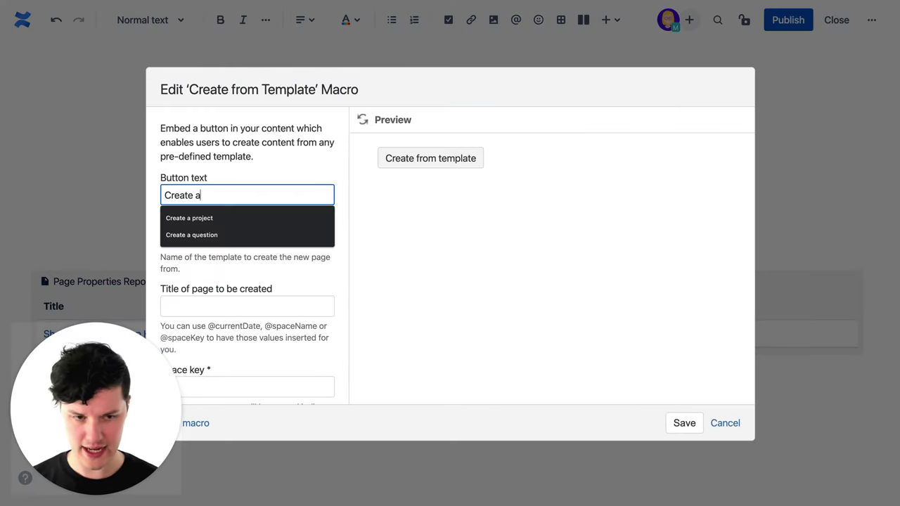
click(173, 236)
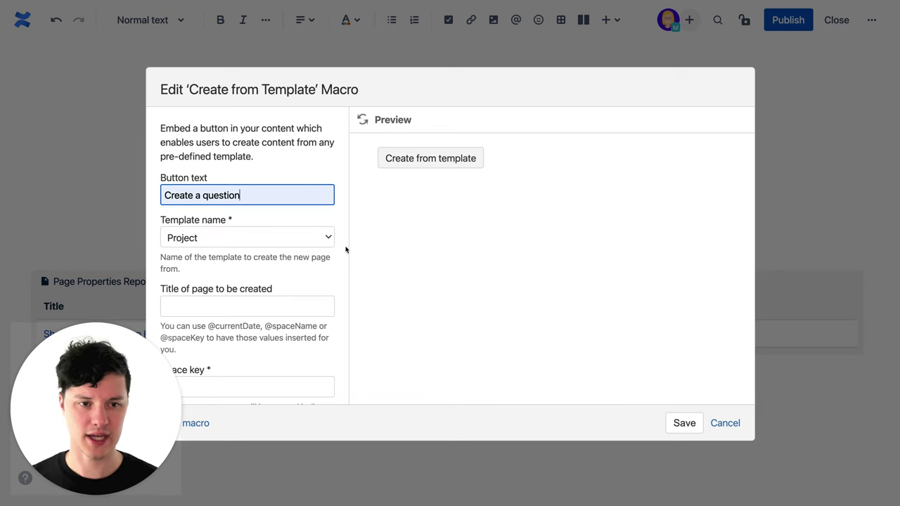
click(310, 241)
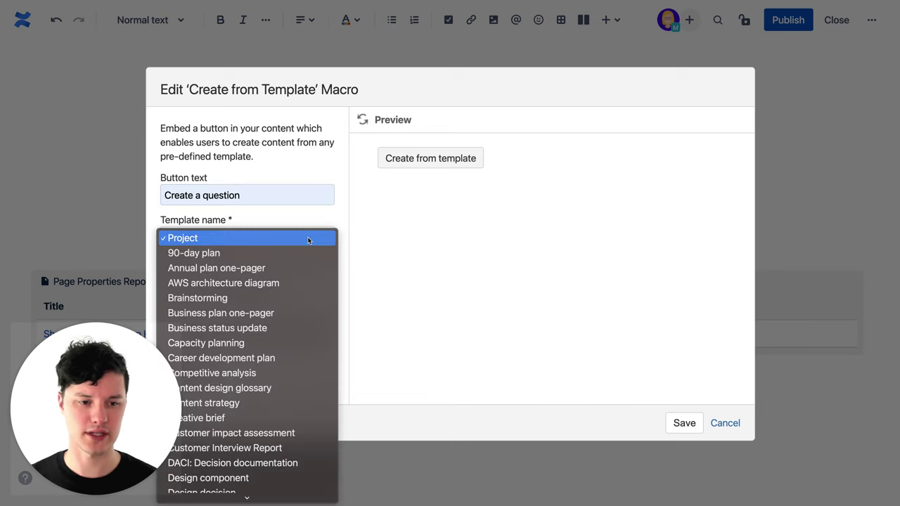
scroll(297, 423, down, 10)
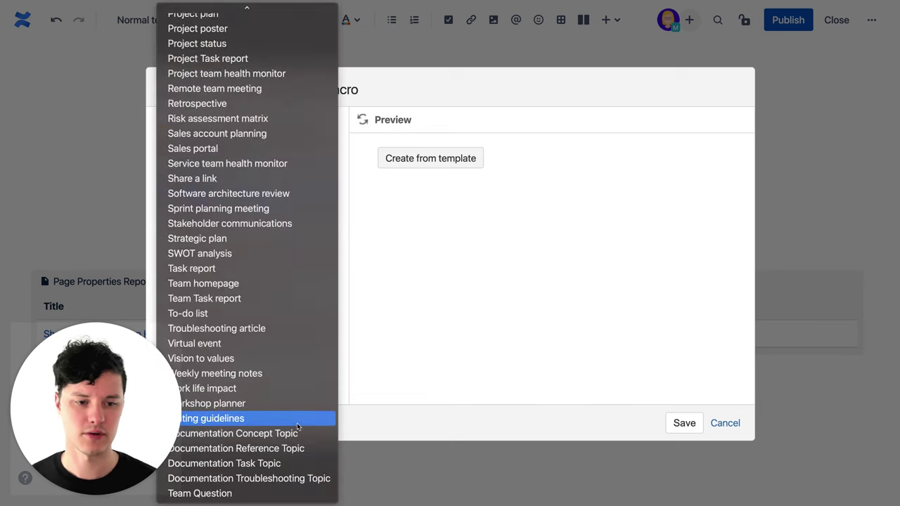
click(245, 494)
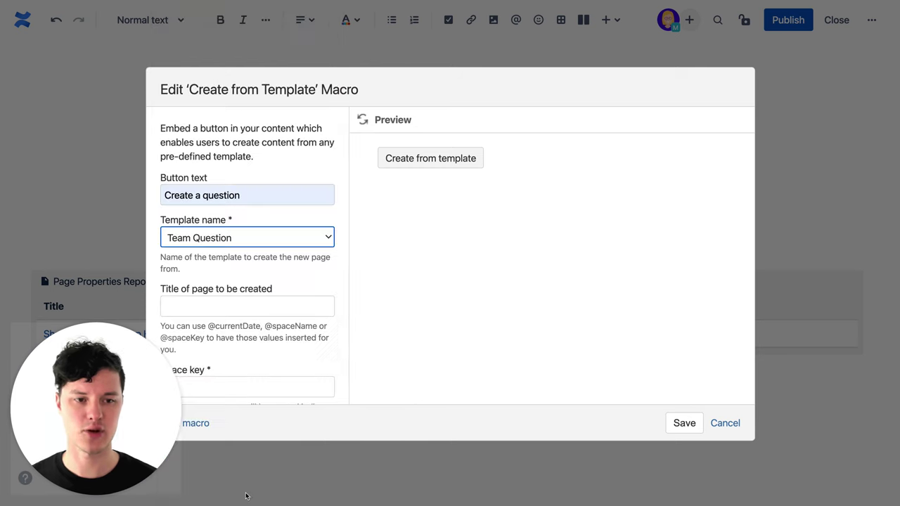
- Set the title of created pages to "Question: [your question here]" and save the macro
click(251, 307)
click(211, 346)
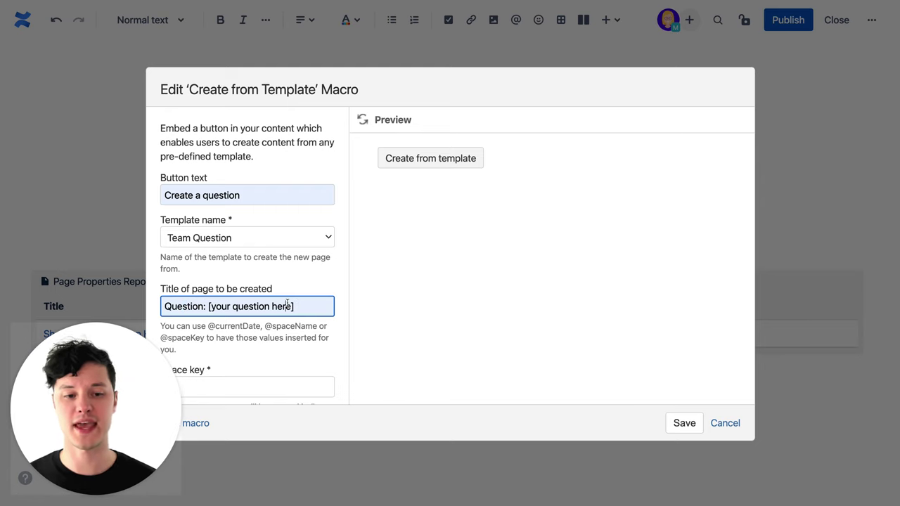
click(629, 301)
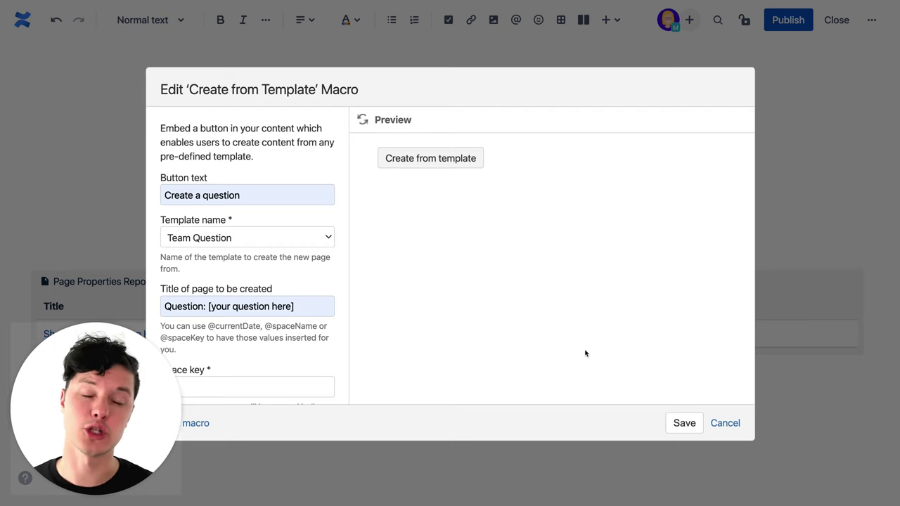
click(683, 423)
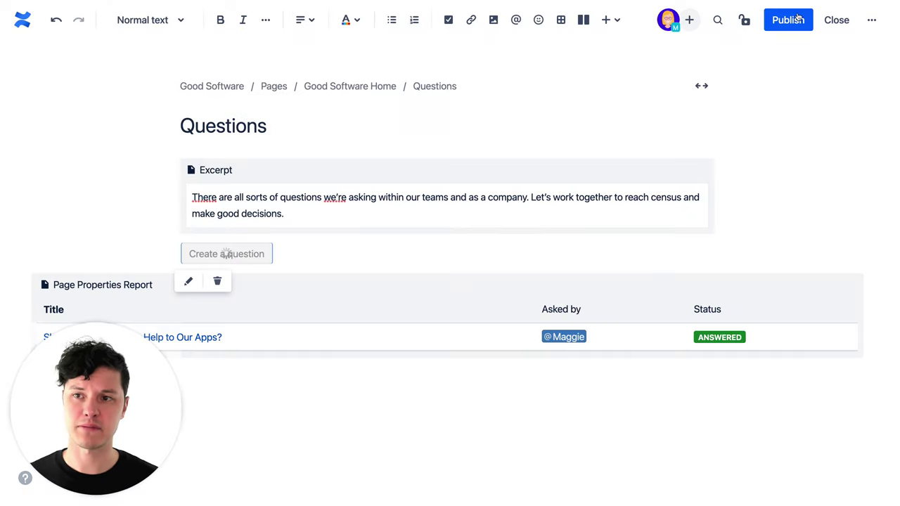
- Publish the Questions page and start a new page with its "Create a question" button
click(798, 17)
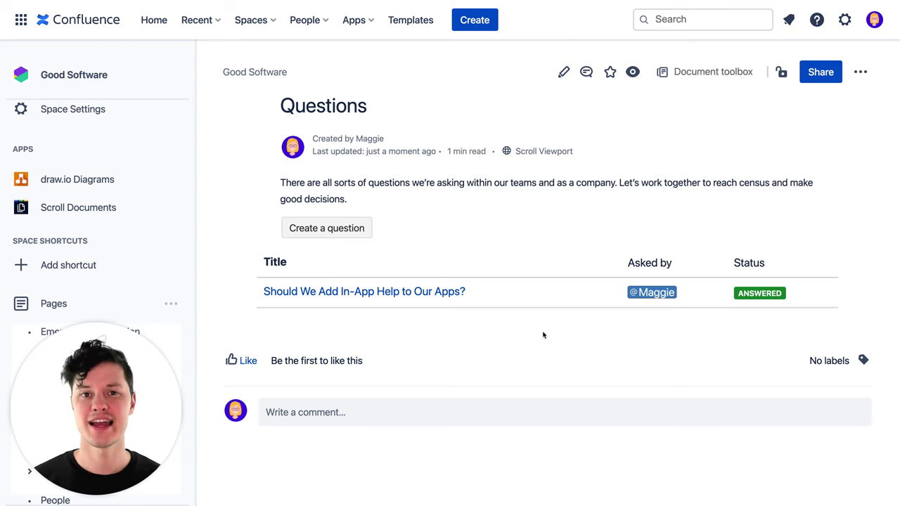
click(351, 228)
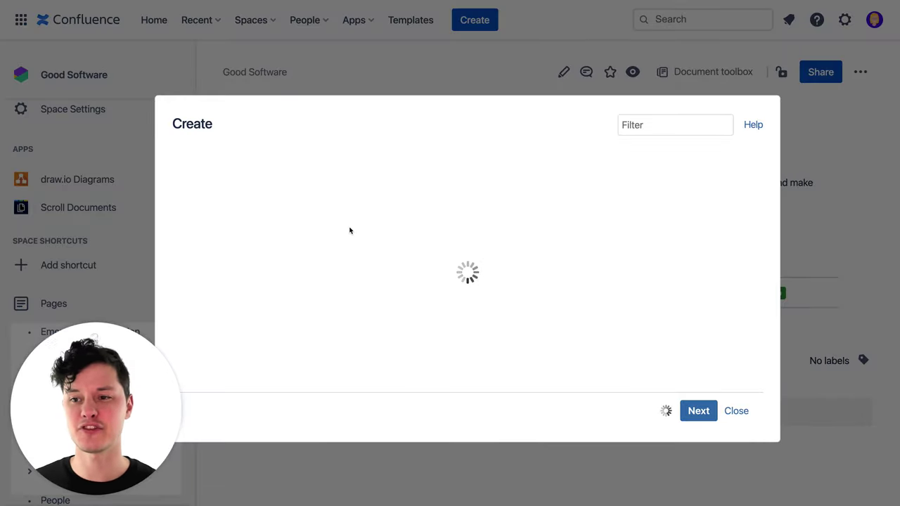